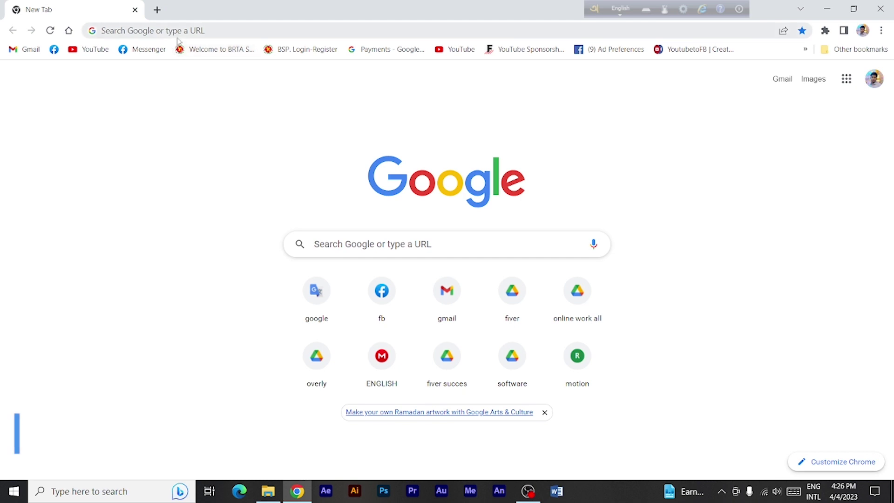
Search Google for 'dpe teletalk' and open the Directorate of Primary Education site
{"action": "left_click", "coordinate": [186, 30]}
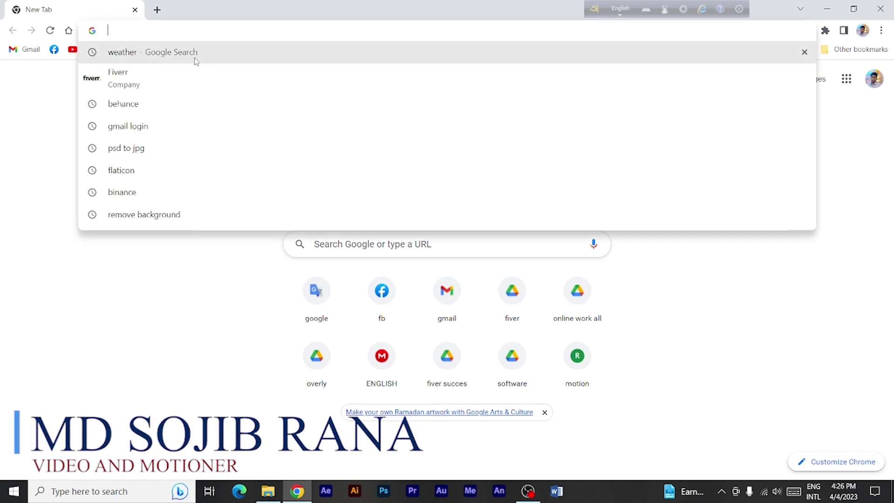
{"action": "type", "text": "dp"}
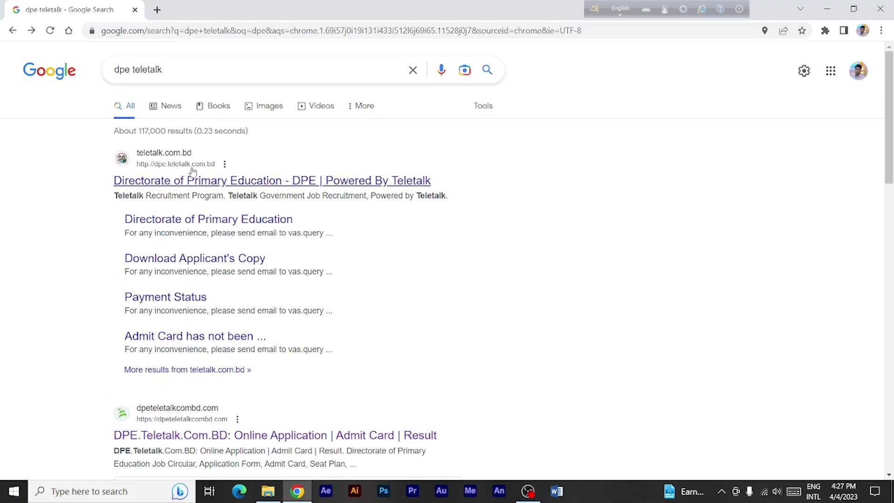
{"action": "left_click", "coordinate": [158, 158]}
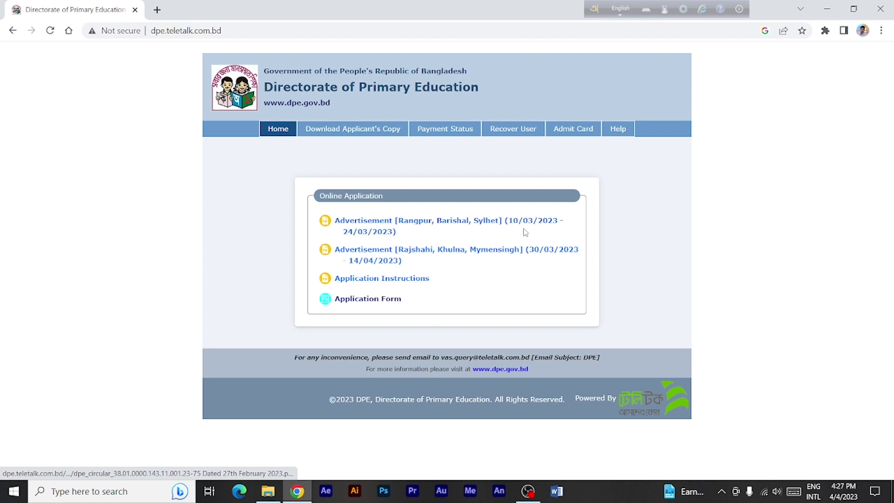
View the Rajshahi, Khulna, Mymensingh advertisement, then choose the Assistant Teacher post in the Application Form
{"action": "left_click", "coordinate": [384, 254]}
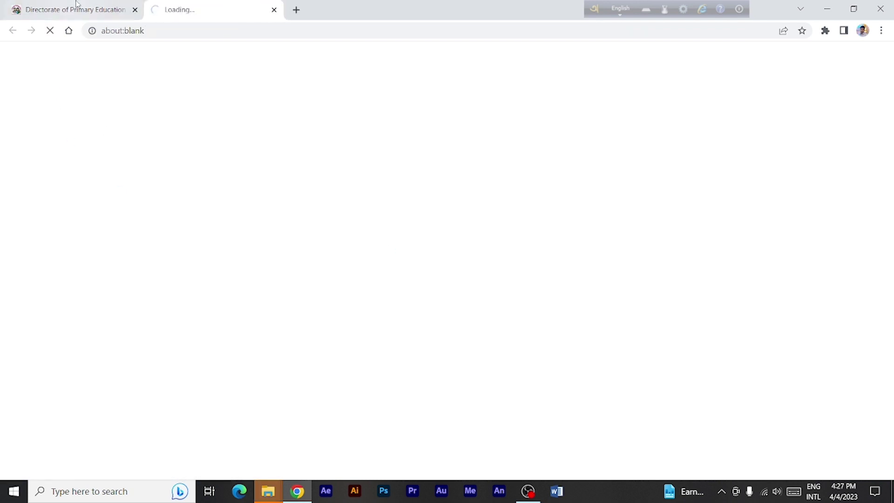
{"action": "left_click", "coordinate": [75, 9]}
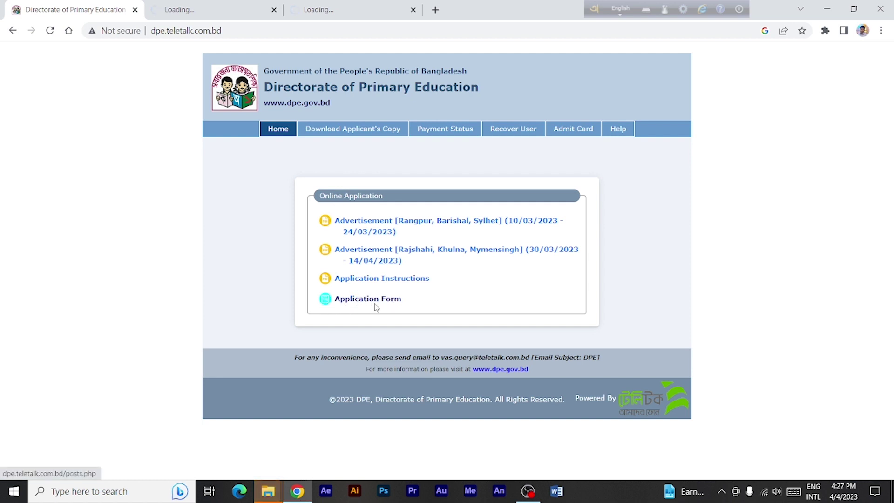
{"action": "left_click", "coordinate": [351, 302]}
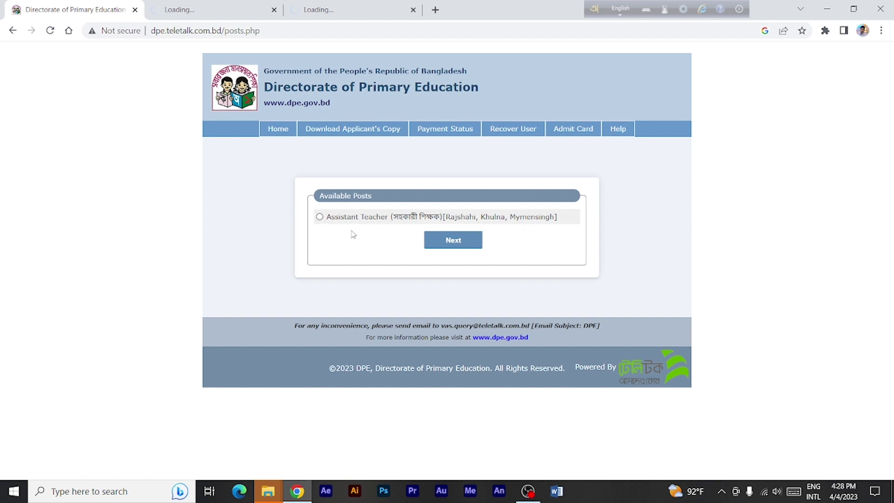
{"action": "left_click", "coordinate": [452, 239]}
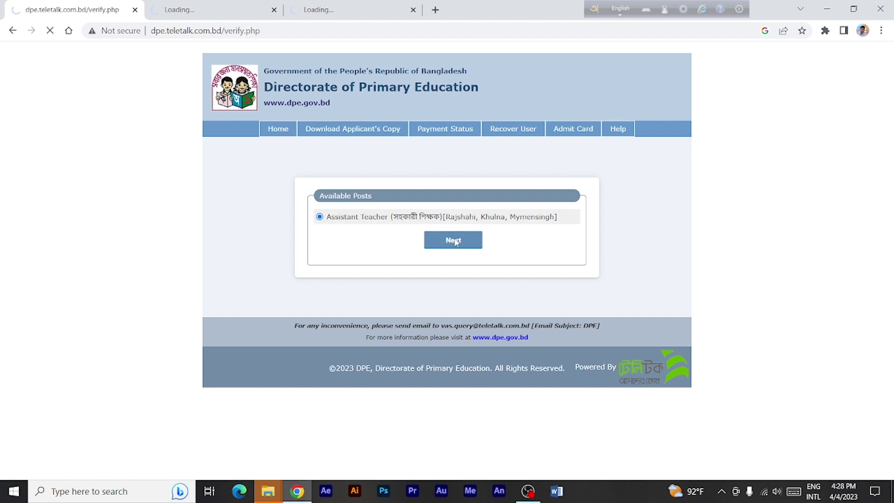
Set the HSC Group/Subject and enter the HSC Registration No
{"action": "scroll", "coordinate": [416, 311], "scroll_direction": "down", "scroll_amount": 1}
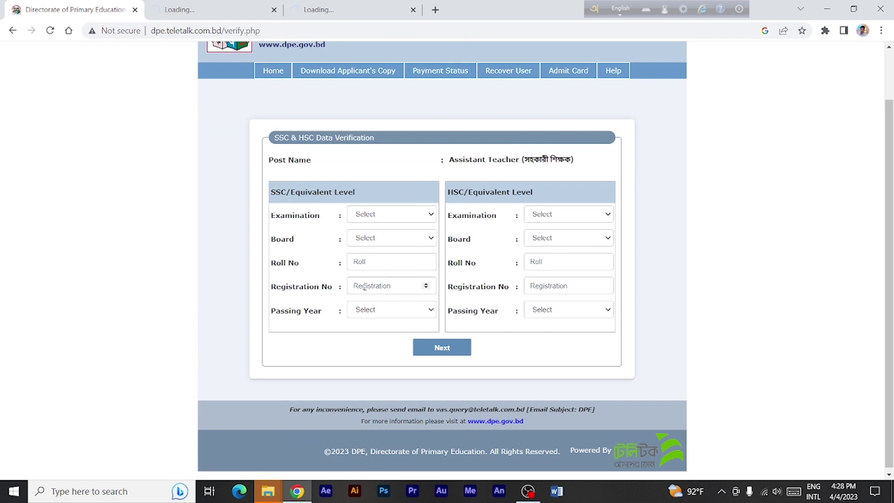
{"action": "scroll", "coordinate": [425, 307], "scroll_direction": "up", "scroll_amount": 1}
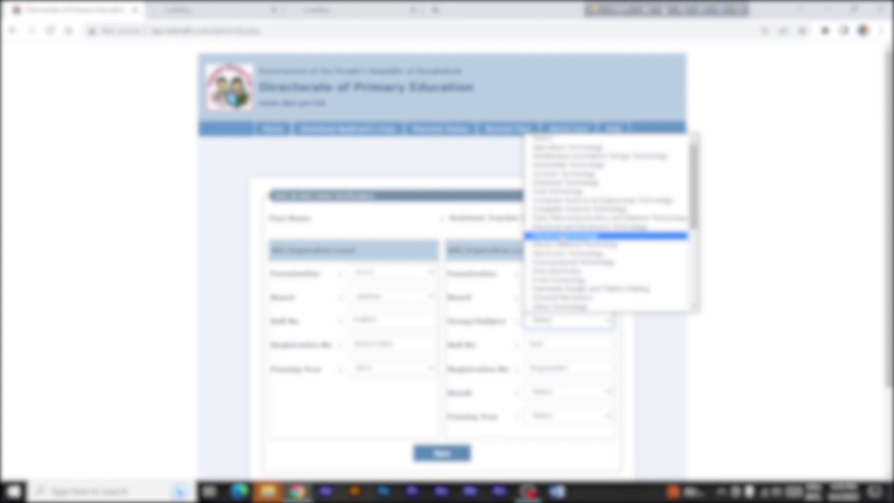
{"action": "key", "text": "Return"}
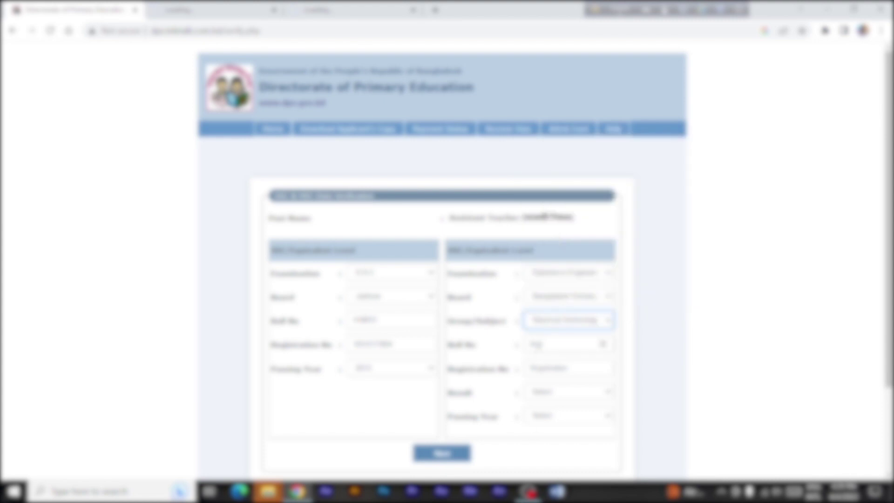
{"action": "left_click", "coordinate": [602, 344]}
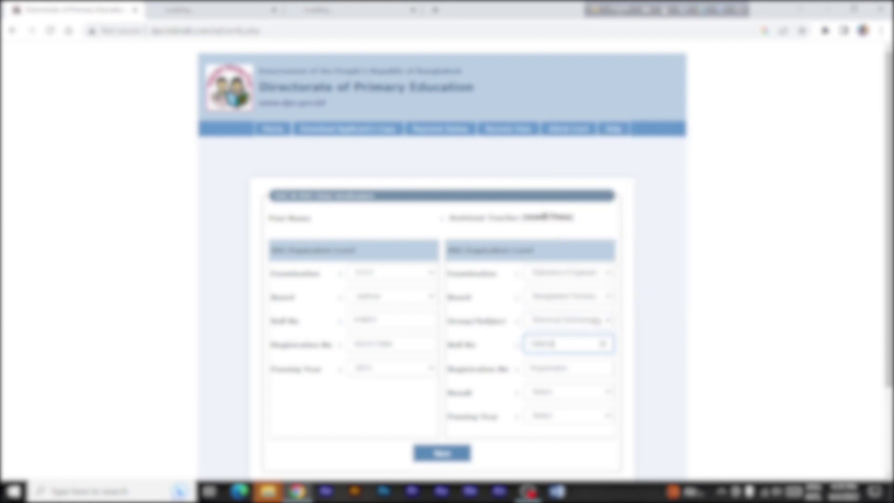
{"action": "left_click", "coordinate": [602, 367]}
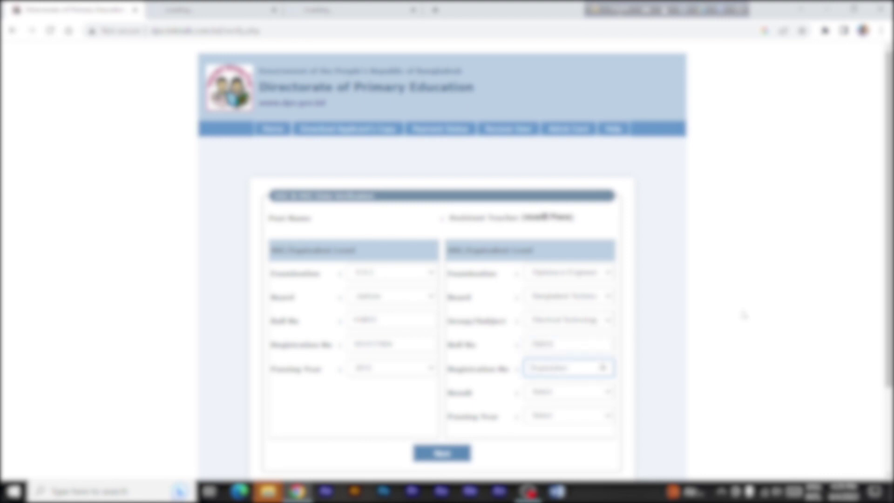
{"action": "type", "text": "123"}
Set the HSC result grade 4 and passing year, then submit the verification details
{"action": "left_click", "coordinate": [554, 391]}
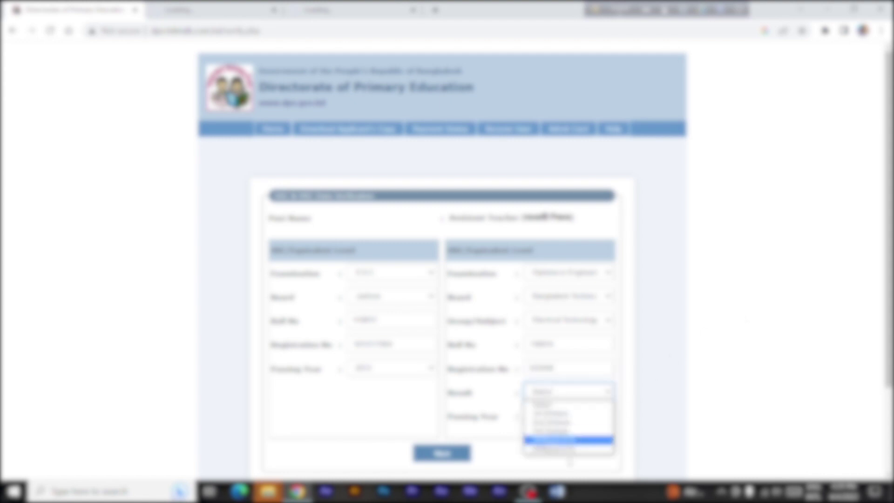
{"action": "left_click", "coordinate": [568, 440]}
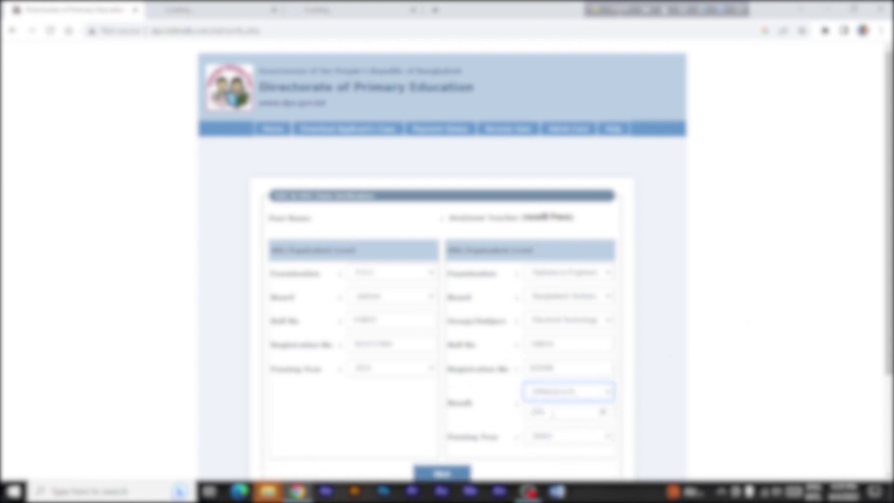
{"action": "left_click", "coordinate": [582, 412]}
{"action": "type", "text": "4"}
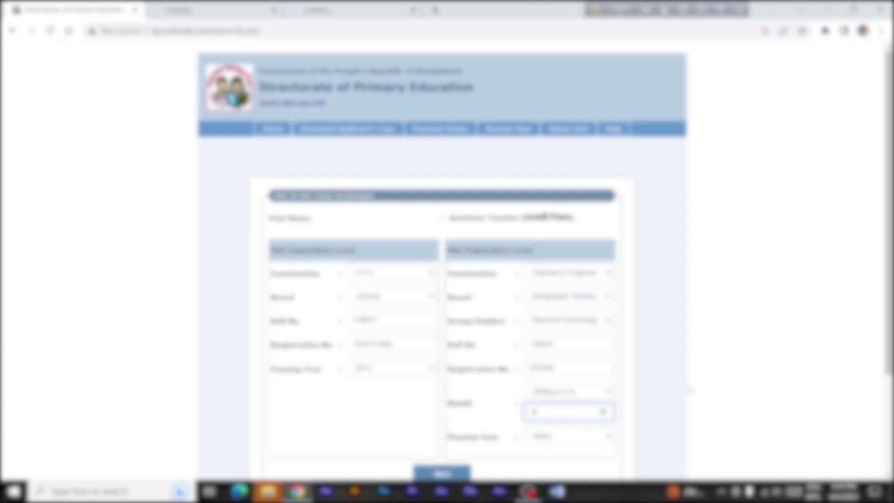
{"action": "left_click", "coordinate": [528, 436]}
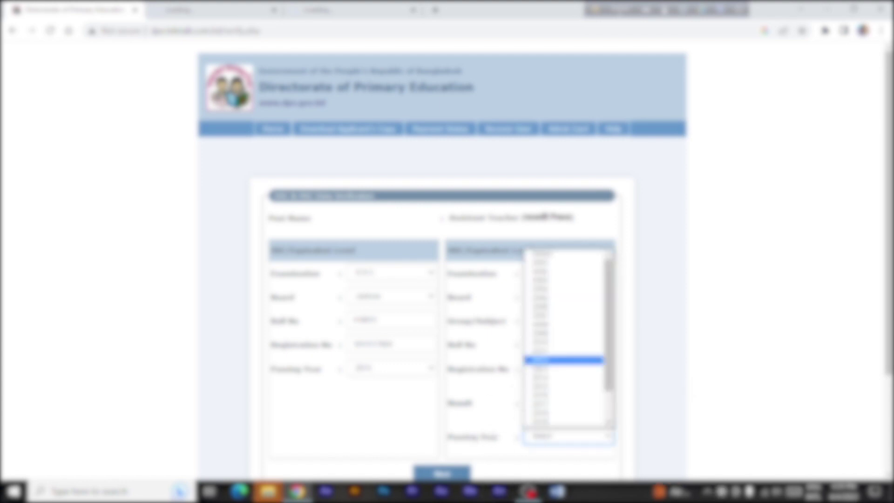
{"action": "left_click", "coordinate": [563, 413]}
{"action": "scroll", "coordinate": [659, 389], "scroll_direction": "down", "scroll_amount": 3}
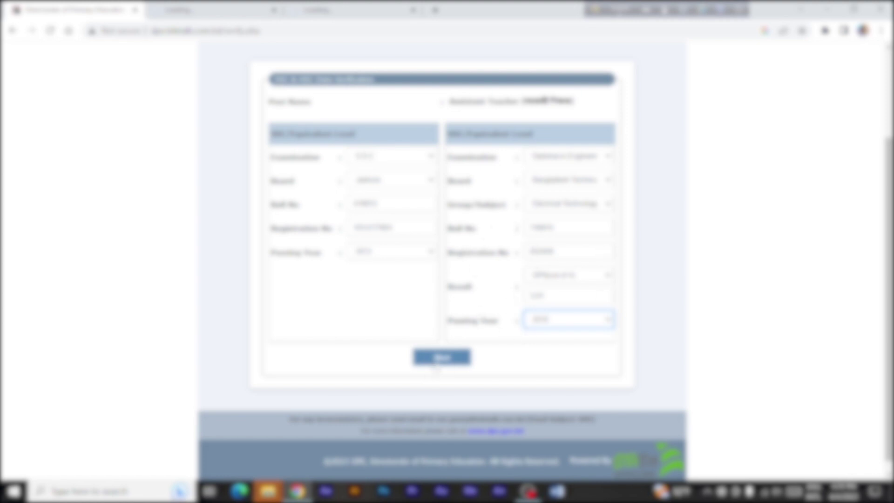
{"action": "left_click", "coordinate": [436, 363]}
Enter NOWPARA as the present address post office and 7110 as post code
{"action": "scroll", "coordinate": [434, 311], "scroll_direction": "down", "scroll_amount": 5}
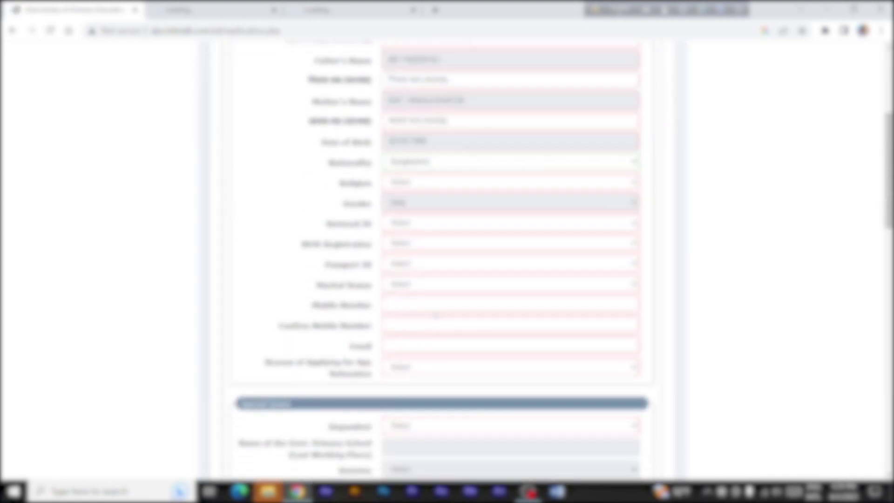
{"action": "scroll", "coordinate": [434, 311], "scroll_direction": "down", "scroll_amount": 15}
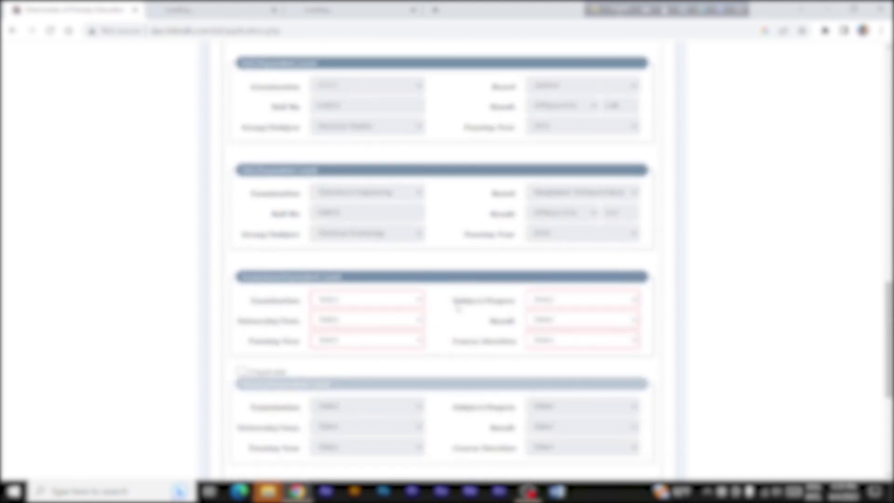
{"action": "scroll", "coordinate": [467, 307], "scroll_direction": "up", "scroll_amount": 20}
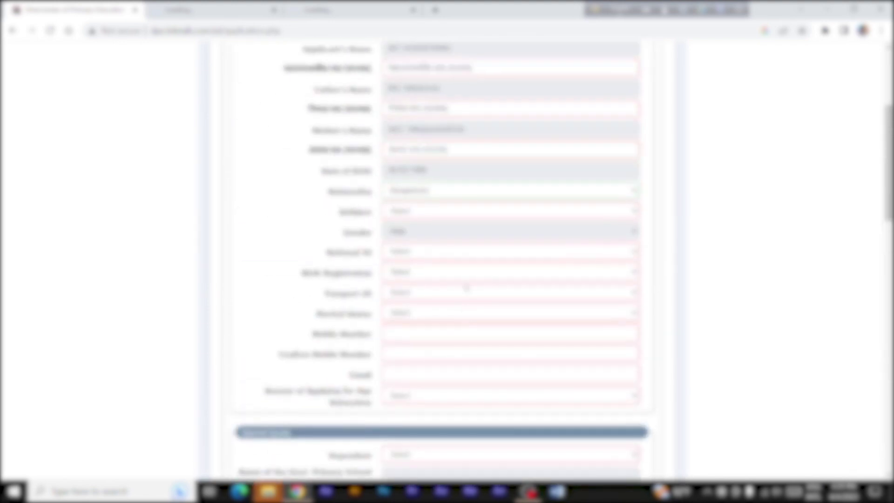
{"action": "scroll", "coordinate": [426, 274], "scroll_direction": "down", "scroll_amount": 3}
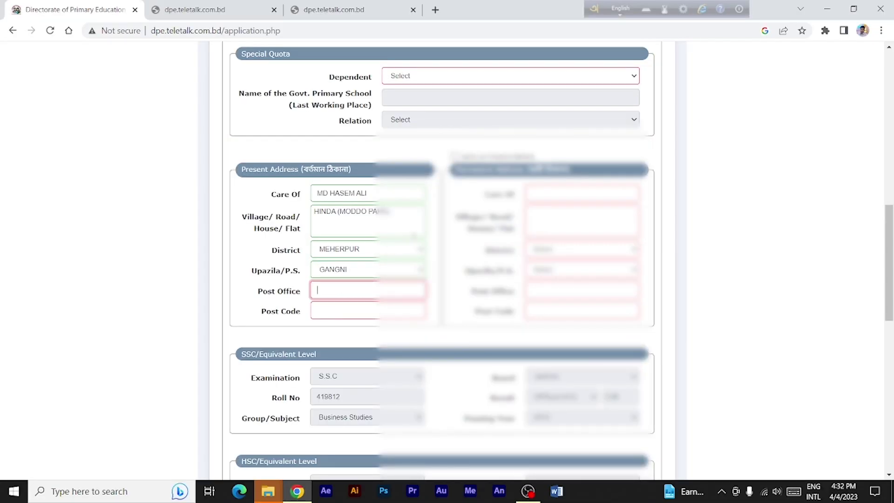
{"action": "type", "text": "NOWPARA"}
{"action": "left_click", "coordinate": [403, 310]}
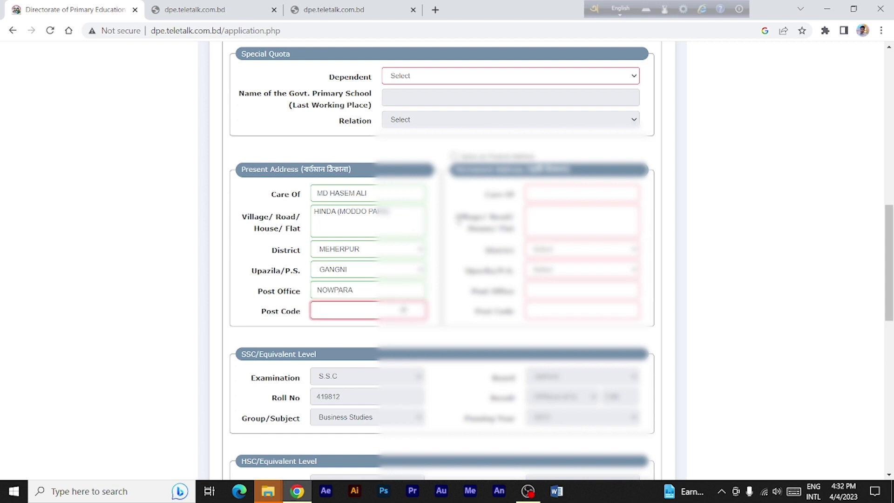
{"action": "type", "text": "7110"}
Make the permanent address the same as the present address
{"action": "left_click", "coordinate": [453, 156]}
{"action": "scroll", "coordinate": [517, 230], "scroll_direction": "down", "scroll_amount": 4}
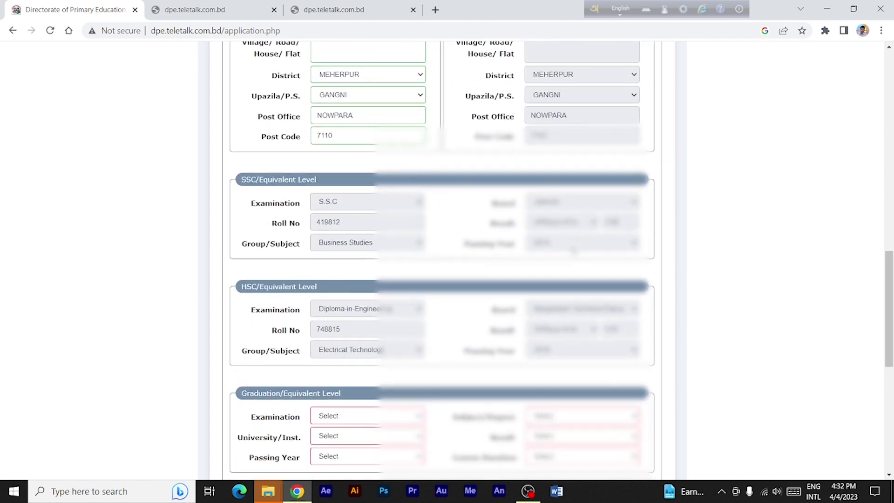
{"action": "scroll", "coordinate": [441, 262], "scroll_direction": "down", "scroll_amount": 1}
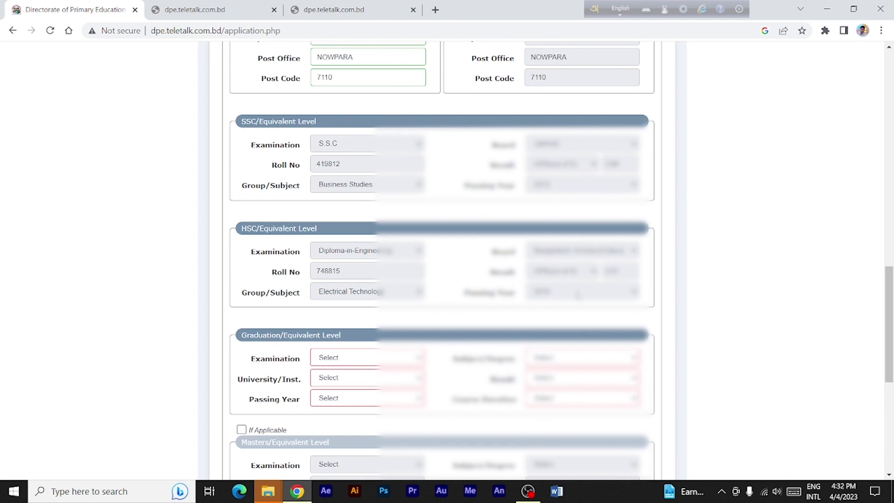
{"action": "scroll", "coordinate": [442, 261], "scroll_direction": "down", "scroll_amount": 2}
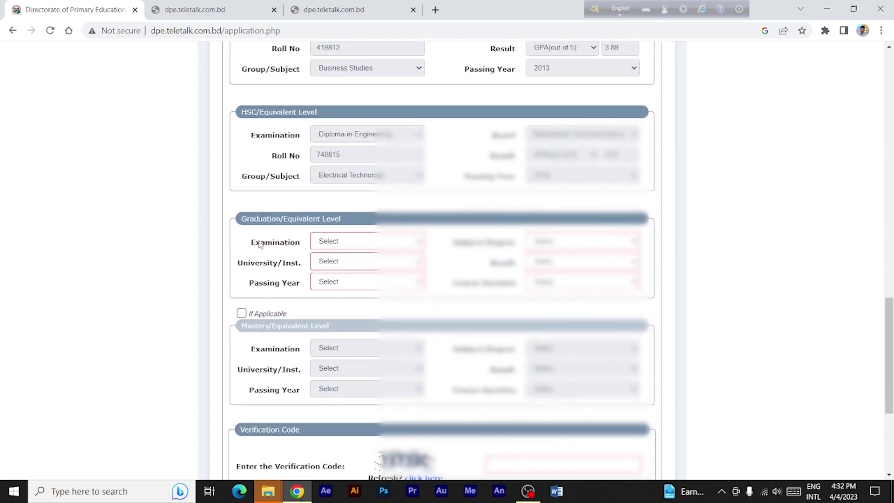
Choose B.Sc Engineering from German University Bangladesh as the graduation examination
{"action": "scroll", "coordinate": [355, 310], "scroll_direction": "down", "scroll_amount": 1}
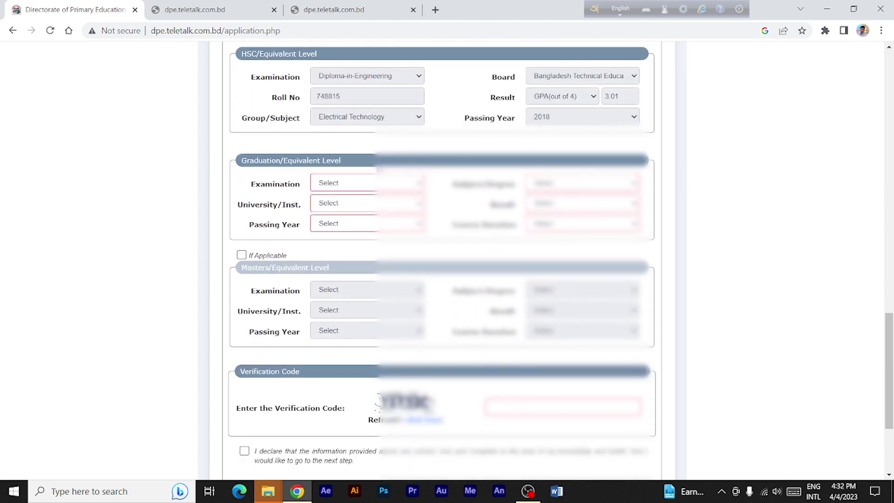
{"action": "left_click", "coordinate": [329, 186]}
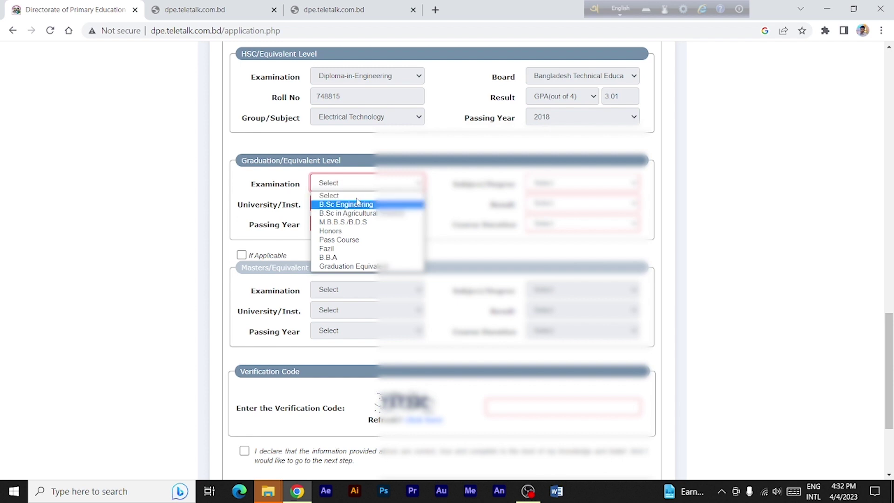
{"action": "left_click", "coordinate": [352, 205]}
{"action": "left_click", "coordinate": [329, 203]}
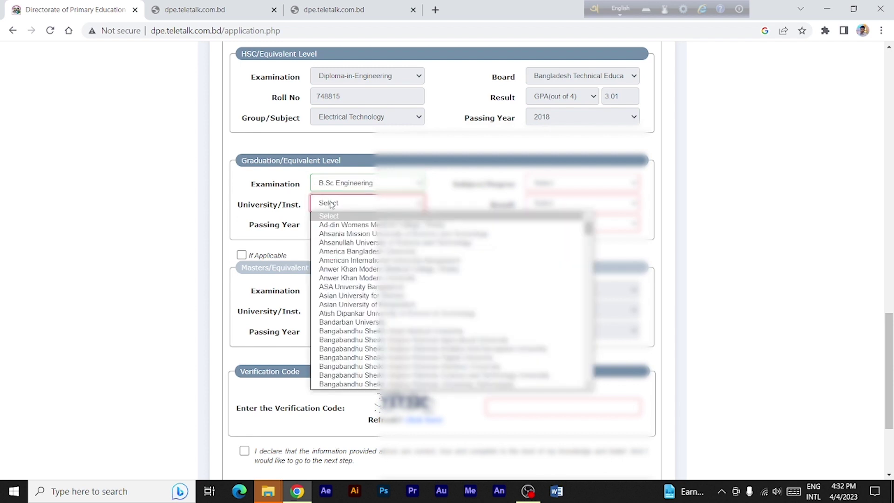
{"action": "key", "text": "g"}
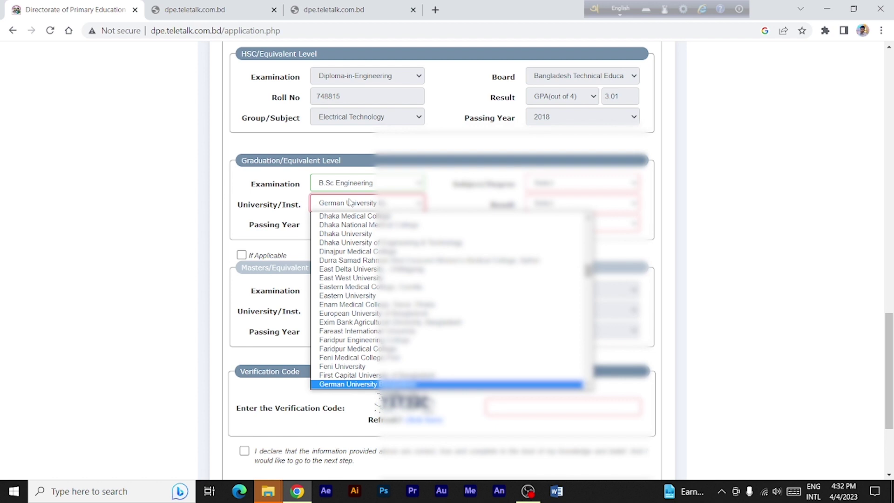
{"action": "key", "text": "Return"}
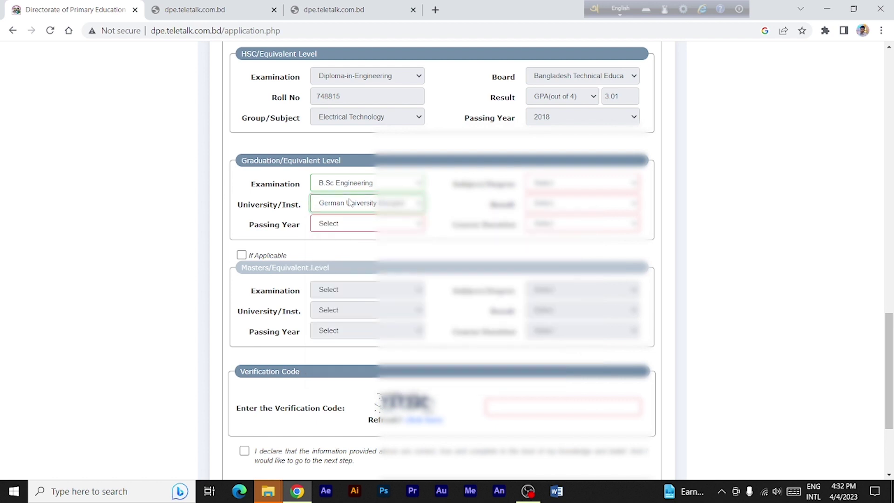
Set the graduation passing year to 2023
{"action": "left_click", "coordinate": [350, 220]}
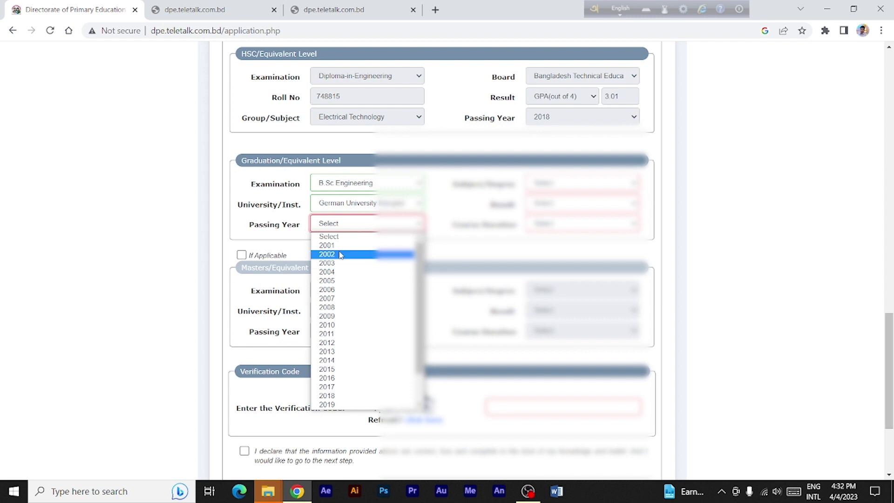
{"action": "key", "text": "Down"}
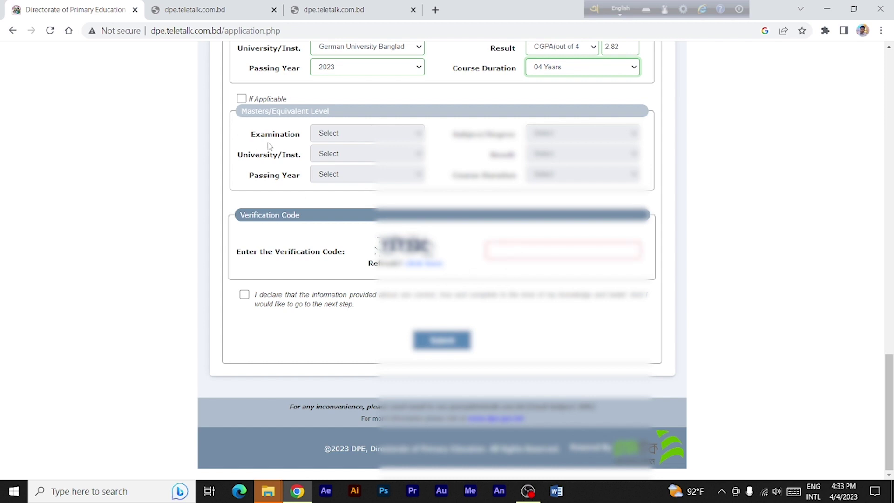
{"action": "scroll", "coordinate": [268, 146], "scroll_direction": "up", "scroll_amount": 3}
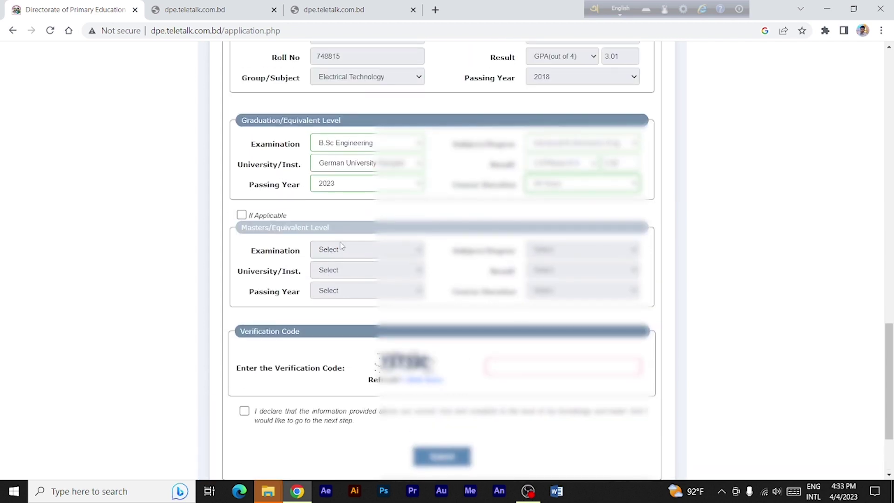
{"action": "scroll", "coordinate": [342, 247], "scroll_direction": "down", "scroll_amount": 3}
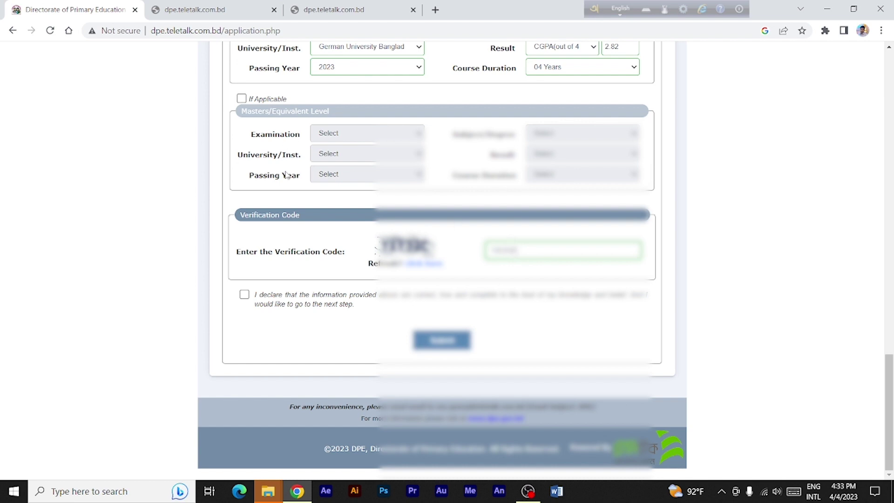
Accept the declaration and submit the application form
{"action": "left_click", "coordinate": [244, 294]}
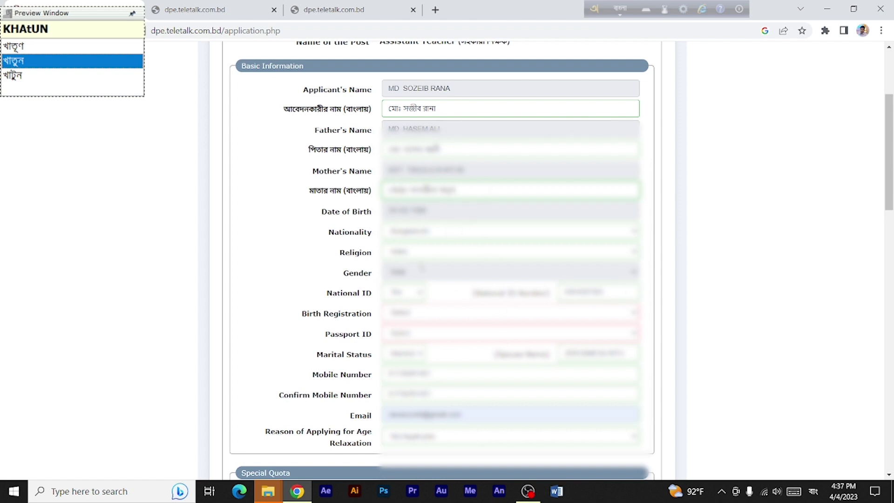
{"action": "scroll", "coordinate": [437, 262], "scroll_direction": "down", "scroll_amount": 11}
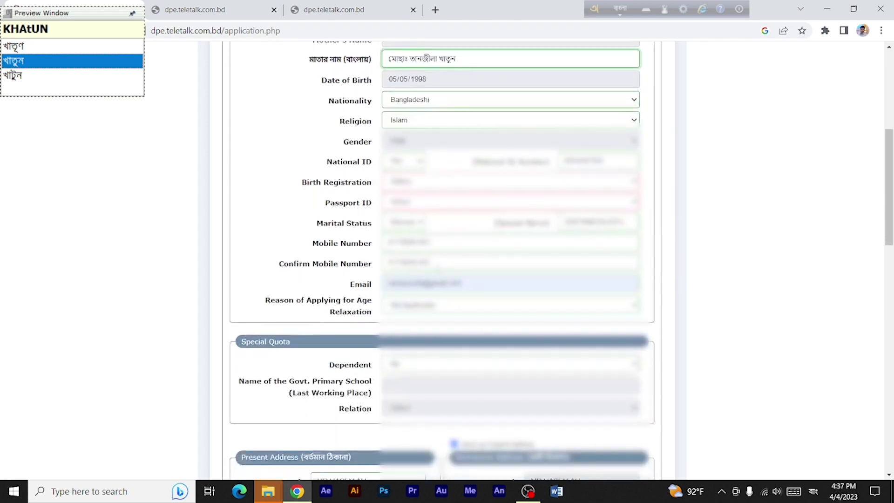
{"action": "scroll", "coordinate": [437, 262], "scroll_direction": "down", "scroll_amount": 9}
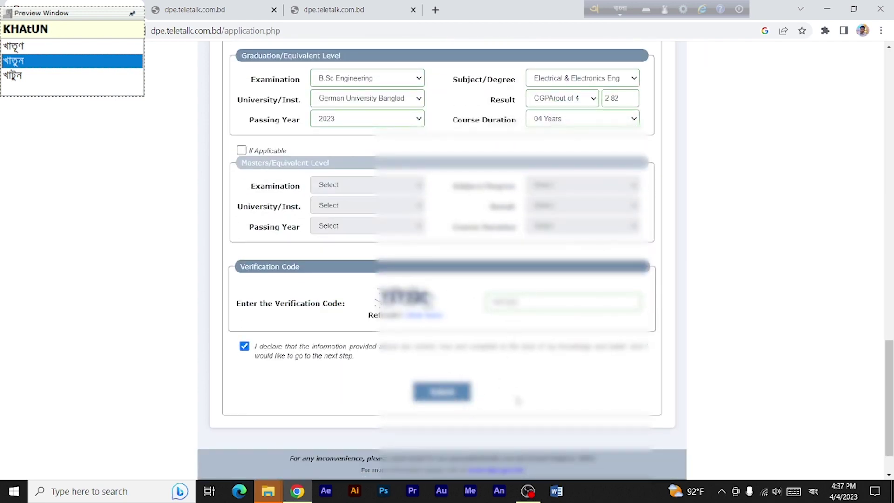
{"action": "left_click", "coordinate": [435, 392]}
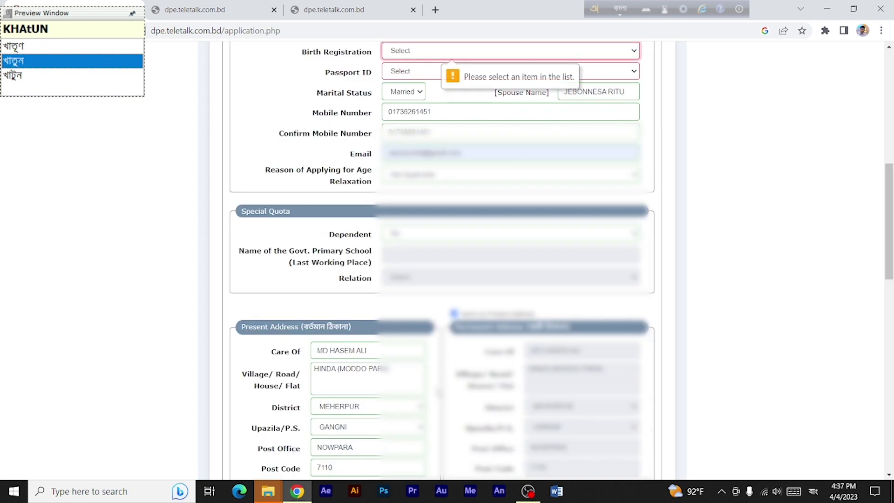
Set Birth Registration and Passport ID to No and resubmit the form for preview
{"action": "left_click", "coordinate": [448, 110]}
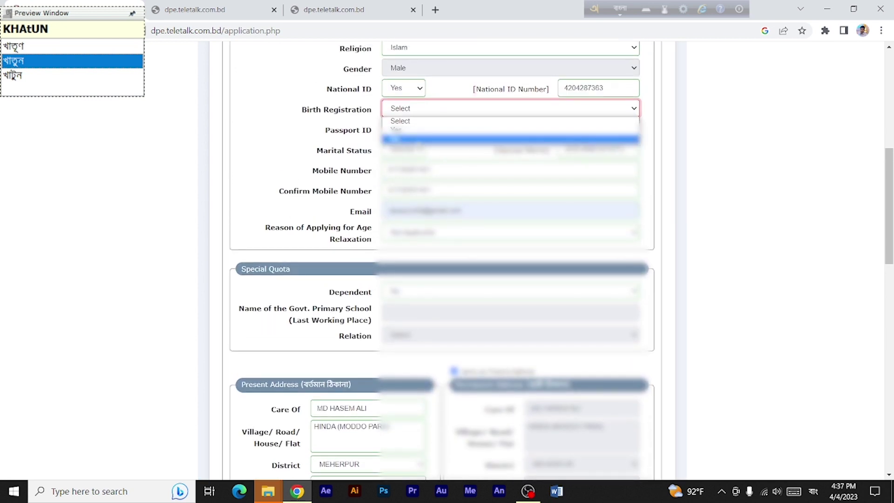
{"action": "left_click", "coordinate": [510, 139]}
{"action": "left_click", "coordinate": [510, 128]}
{"action": "left_click", "coordinate": [511, 160]}
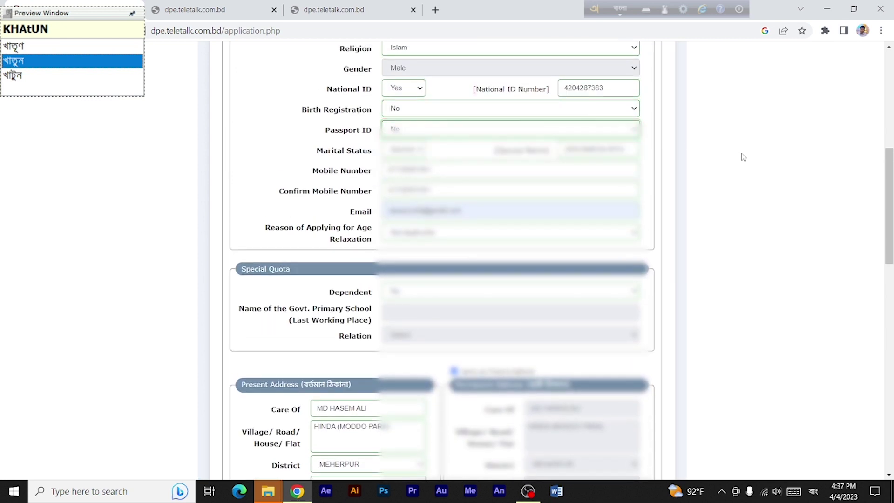
{"action": "scroll", "coordinate": [674, 330], "scroll_direction": "up", "scroll_amount": 5}
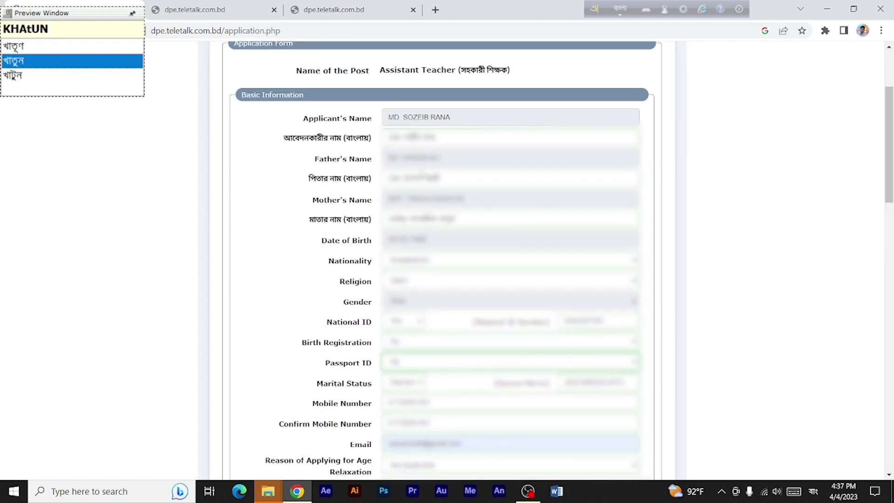
{"action": "scroll", "coordinate": [478, 326], "scroll_direction": "down", "scroll_amount": 1}
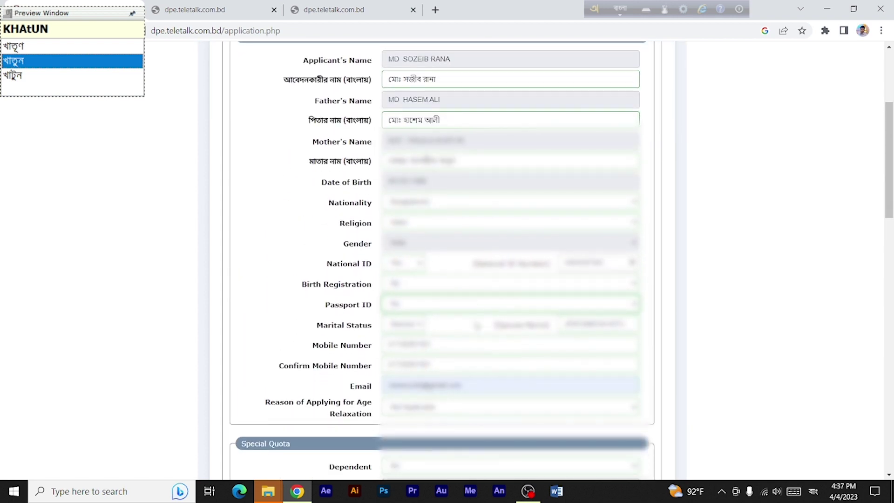
{"action": "scroll", "coordinate": [475, 349], "scroll_direction": "down", "scroll_amount": 9}
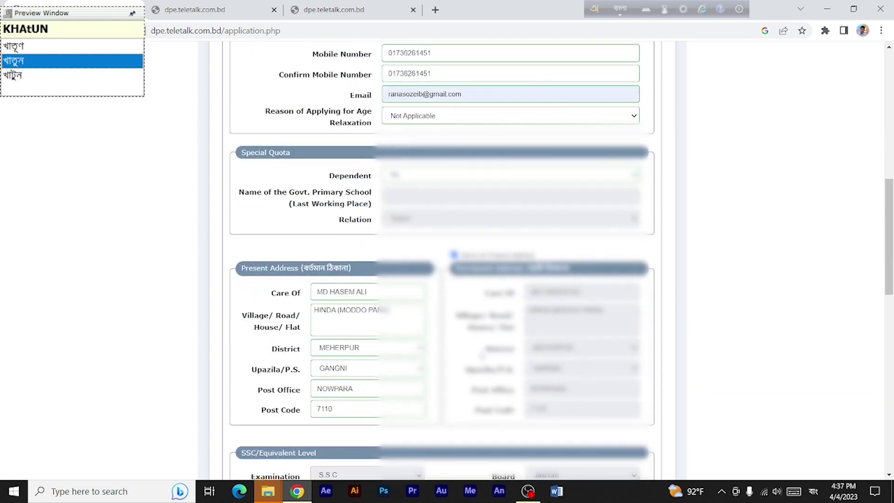
{"action": "scroll", "coordinate": [475, 350], "scroll_direction": "down", "scroll_amount": 8}
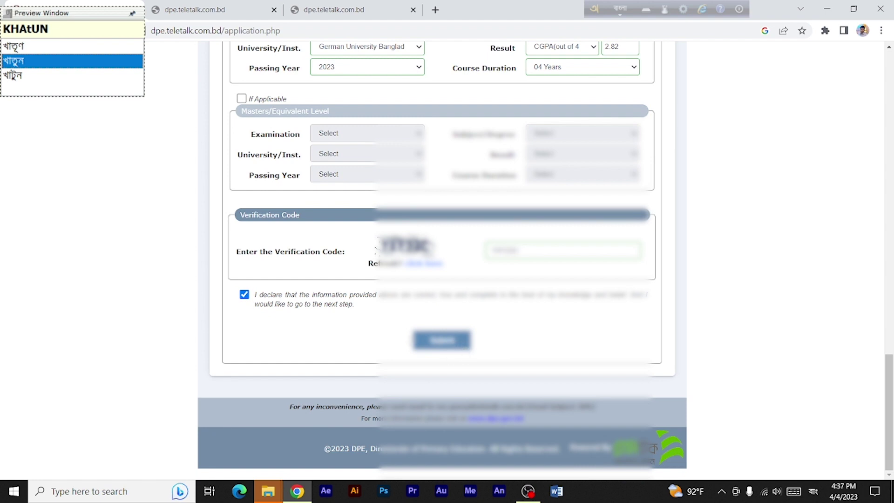
{"action": "left_click", "coordinate": [441, 349]}
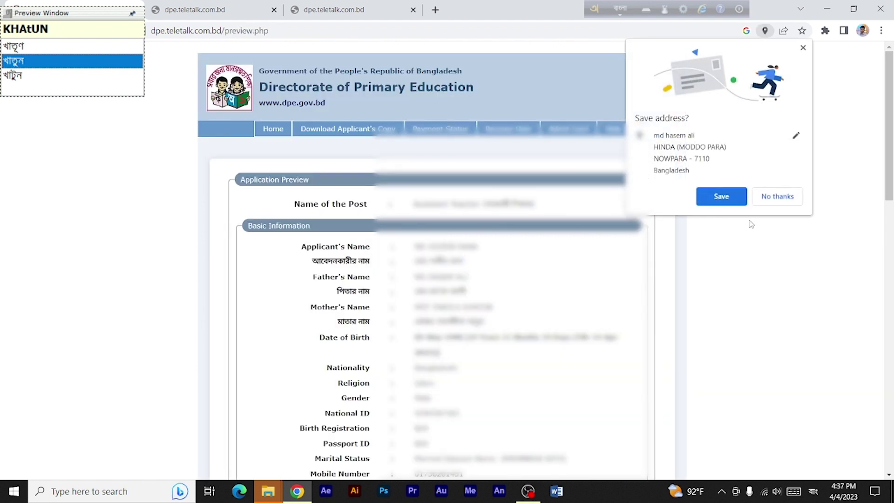
Save the suggested address in Chrome and review the preview down to the photo/signature upload section
{"action": "left_click", "coordinate": [721, 197]}
{"action": "scroll", "coordinate": [455, 239], "scroll_direction": "down", "scroll_amount": 2}
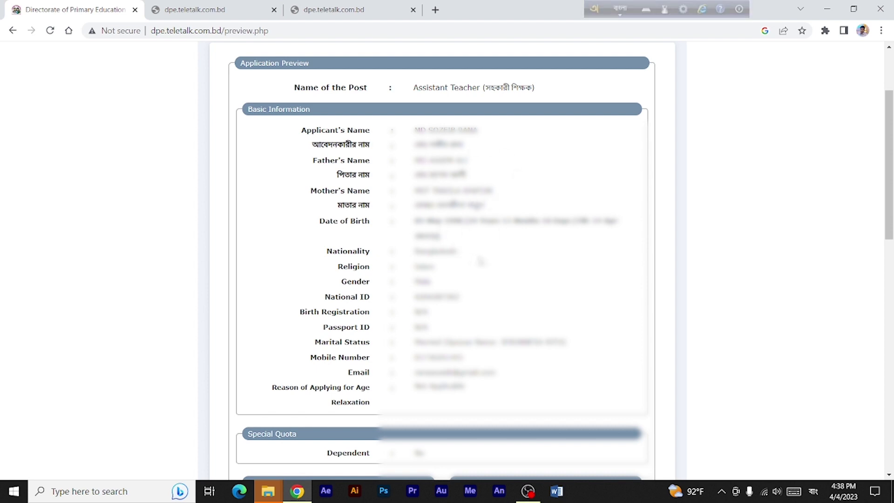
{"action": "scroll", "coordinate": [477, 260], "scroll_direction": "down", "scroll_amount": 3}
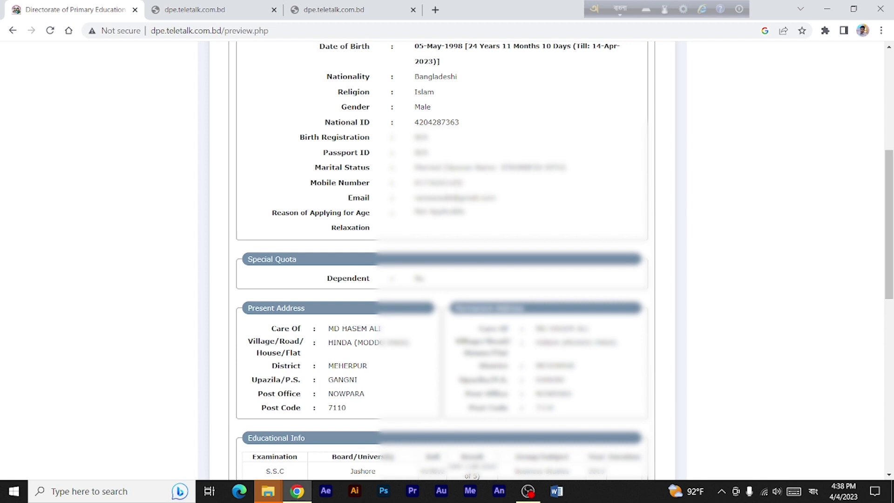
{"action": "scroll", "coordinate": [428, 140], "scroll_direction": "down", "scroll_amount": 3}
{"action": "scroll", "coordinate": [429, 139], "scroll_direction": "up", "scroll_amount": 3}
{"action": "scroll", "coordinate": [481, 146], "scroll_direction": "down", "scroll_amount": 3}
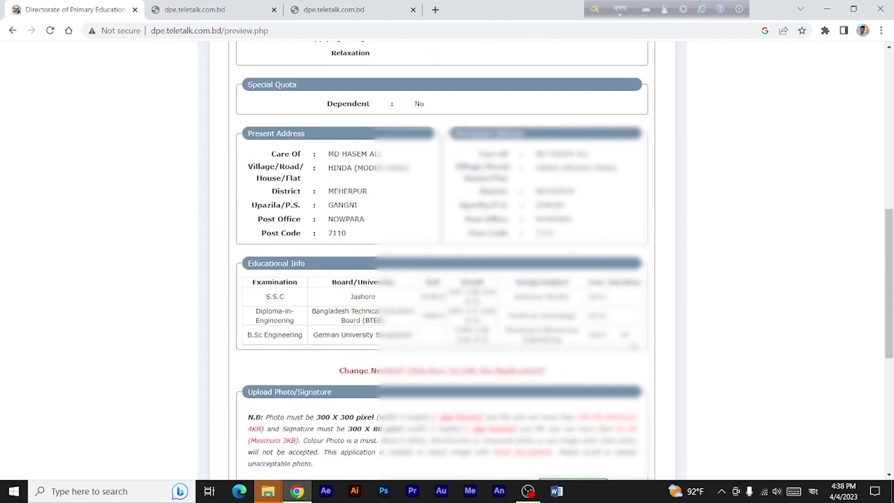
{"action": "scroll", "coordinate": [321, 298], "scroll_direction": "down", "scroll_amount": 1}
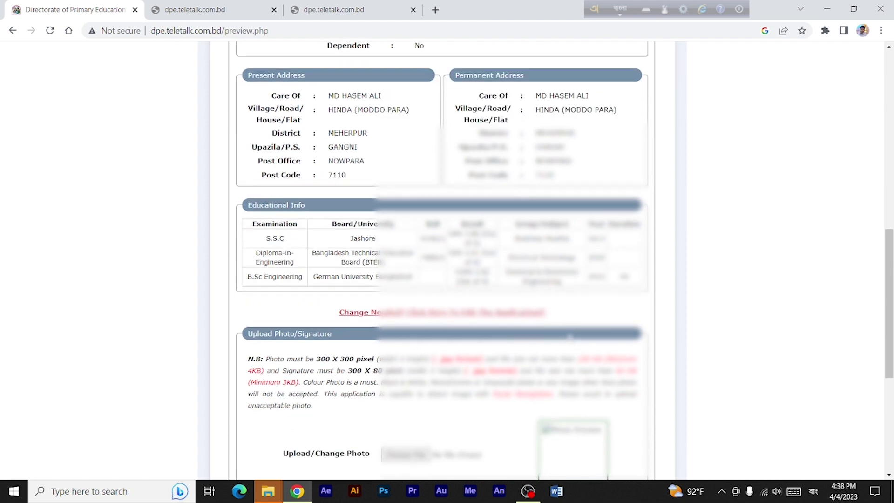
{"action": "scroll", "coordinate": [321, 298], "scroll_direction": "down", "scroll_amount": 3}
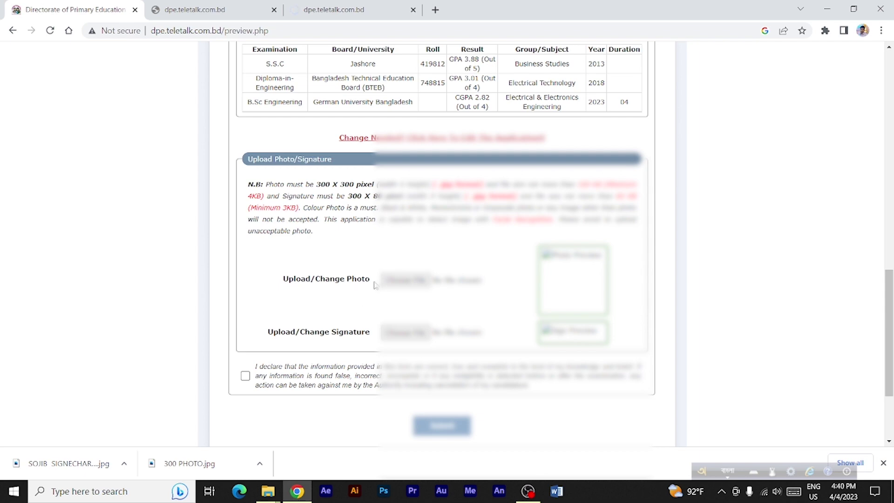
{"action": "scroll", "coordinate": [372, 289], "scroll_direction": "up", "scroll_amount": 2}
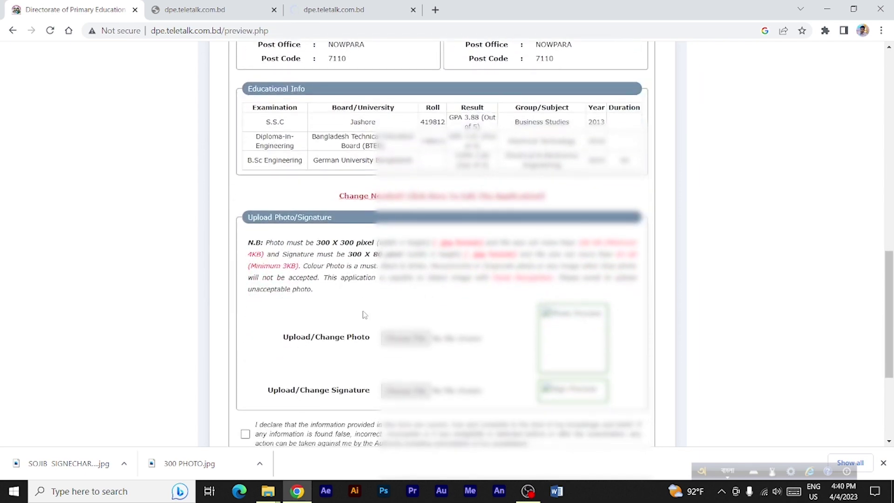
{"action": "scroll", "coordinate": [399, 327], "scroll_direction": "up", "scroll_amount": 2}
{"action": "scroll", "coordinate": [398, 327], "scroll_direction": "down", "scroll_amount": 4}
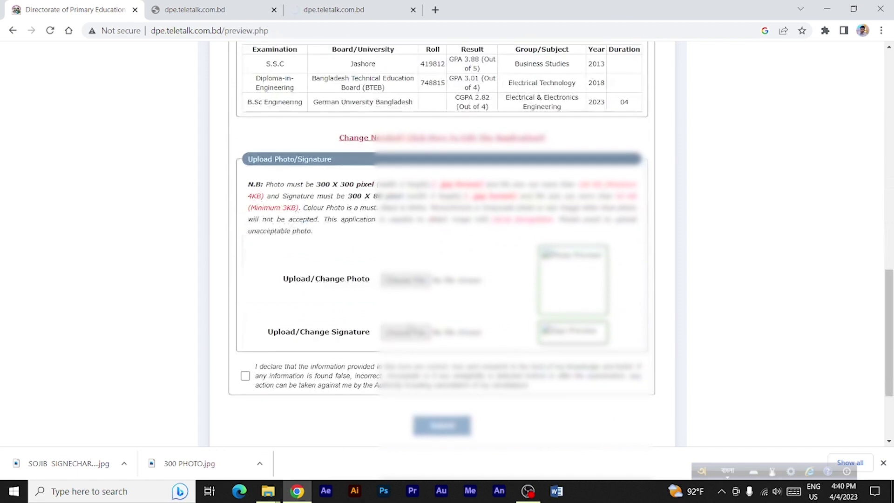
{"action": "scroll", "coordinate": [409, 327], "scroll_direction": "down", "scroll_amount": 2}
{"action": "scroll", "coordinate": [409, 327], "scroll_direction": "up", "scroll_amount": 1}
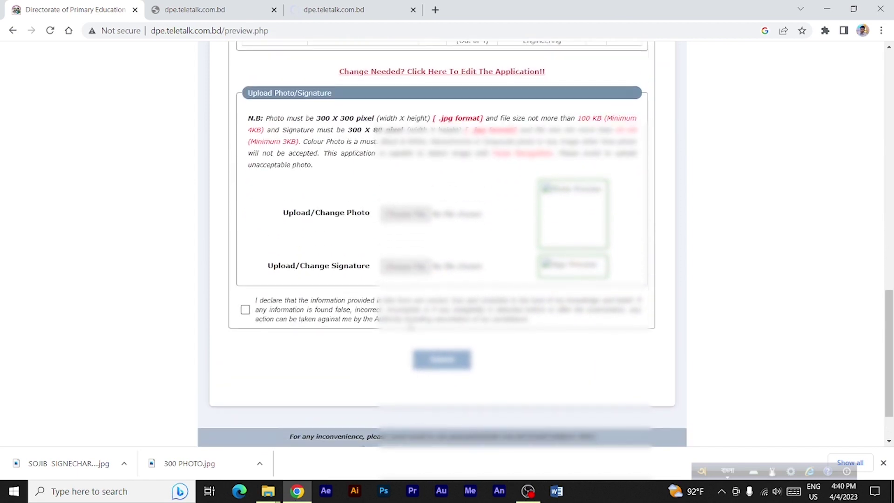
Upload the 300 PHOTO image from Downloads as the applicant's photo
{"action": "left_click", "coordinate": [401, 218]}
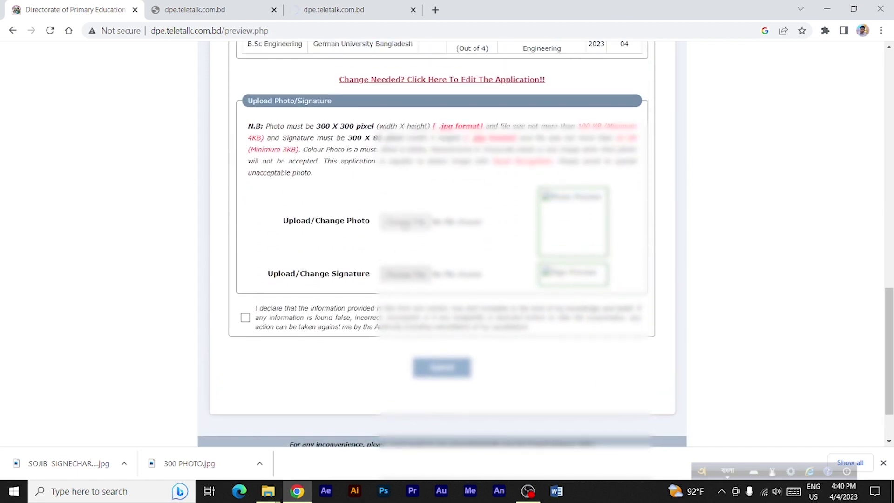
{"action": "left_click", "coordinate": [47, 128]}
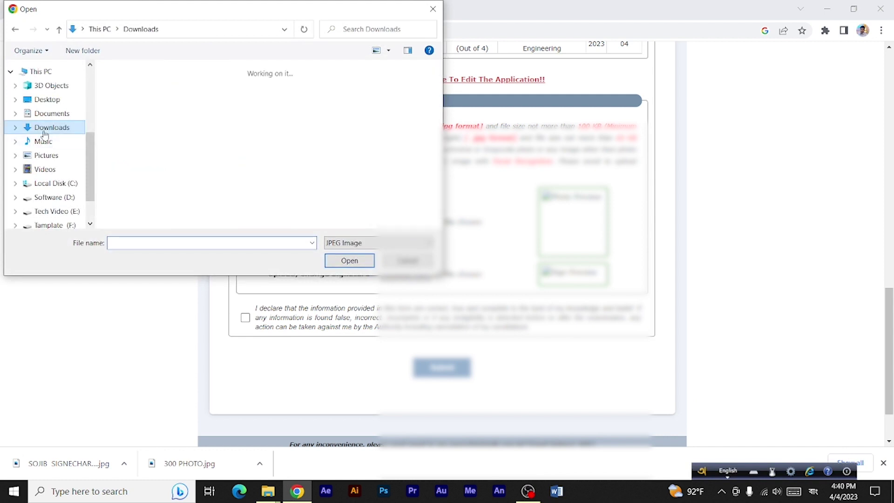
{"action": "scroll", "coordinate": [179, 140], "scroll_direction": "down", "scroll_amount": 4}
{"action": "scroll", "coordinate": [226, 142], "scroll_direction": "up", "scroll_amount": 6}
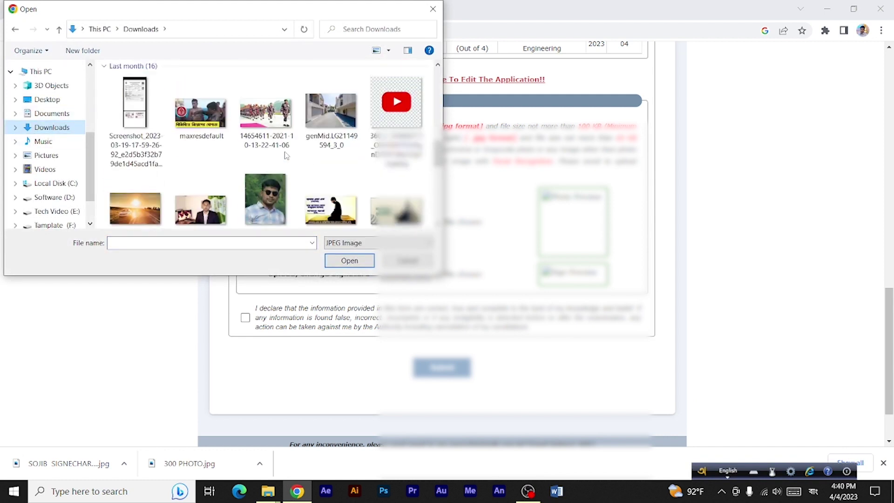
{"action": "scroll", "coordinate": [225, 142], "scroll_direction": "up", "scroll_amount": 3}
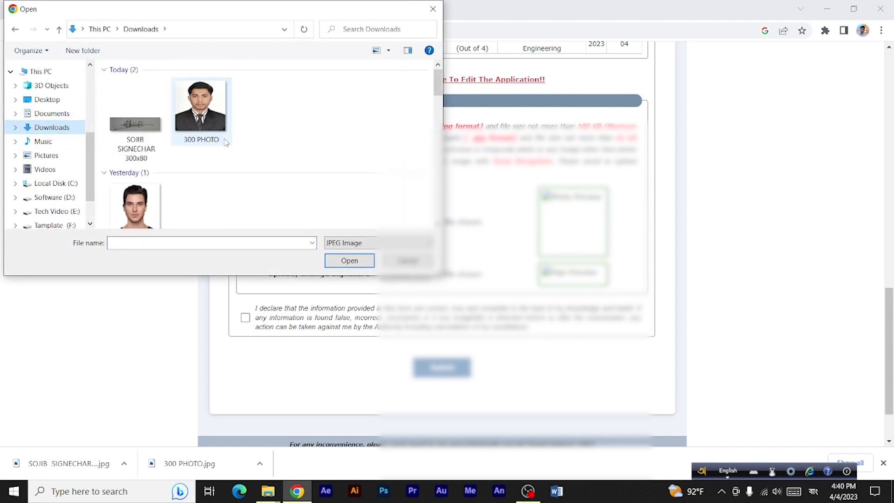
{"action": "left_click", "coordinate": [201, 120]}
{"action": "left_click", "coordinate": [409, 273]}
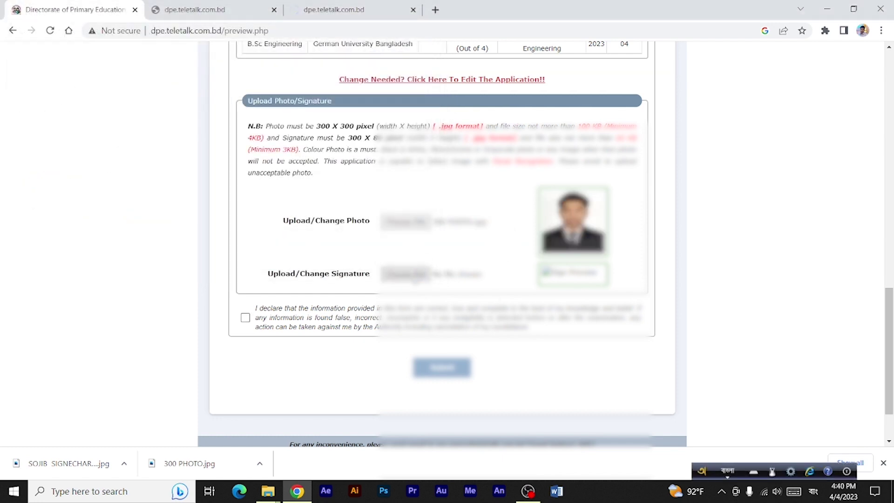
Attach the signature image and tick the declaration checkbox
{"action": "double_click", "coordinate": [135, 125]}
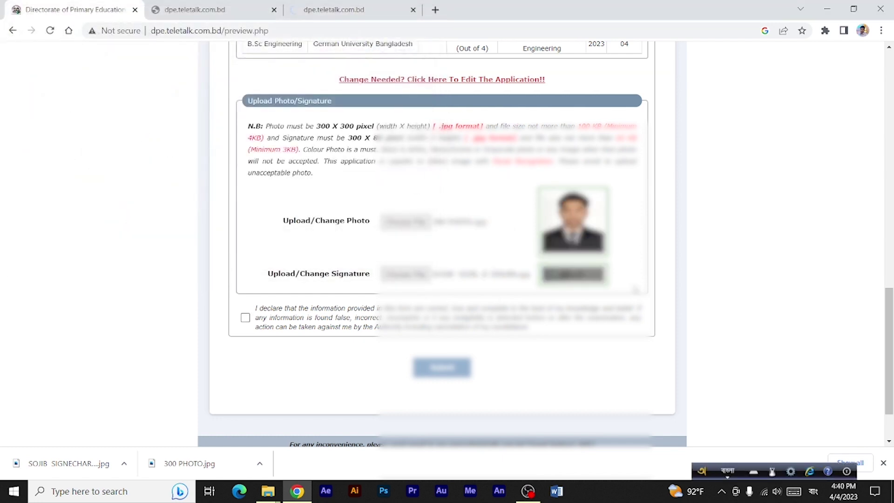
{"action": "left_click", "coordinate": [246, 319]}
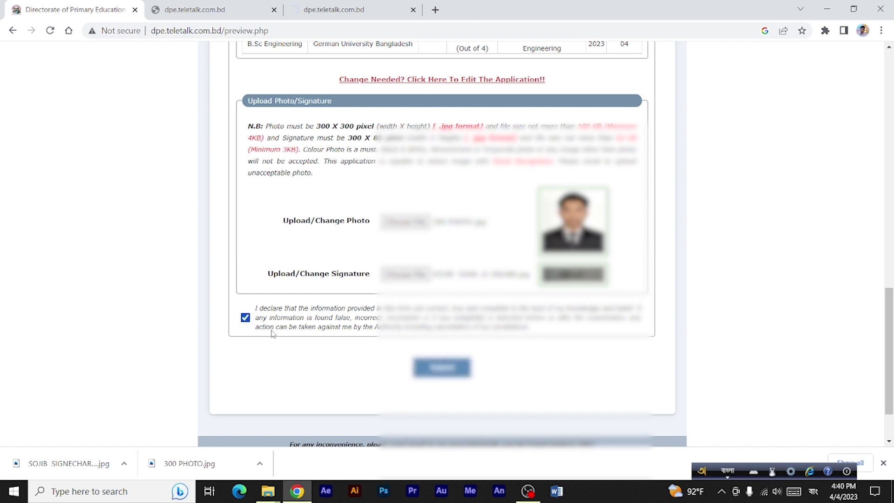
{"action": "scroll", "coordinate": [445, 316], "scroll_direction": "up", "scroll_amount": 2}
{"action": "scroll", "coordinate": [446, 316], "scroll_direction": "down", "scroll_amount": 4}
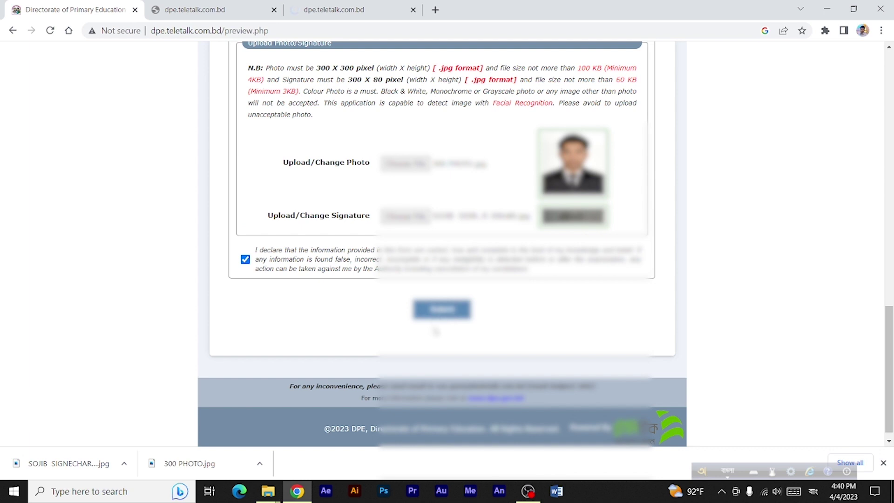
Submit the application and review the Applicant's Copy with its issued User ID
{"action": "left_click", "coordinate": [442, 312]}
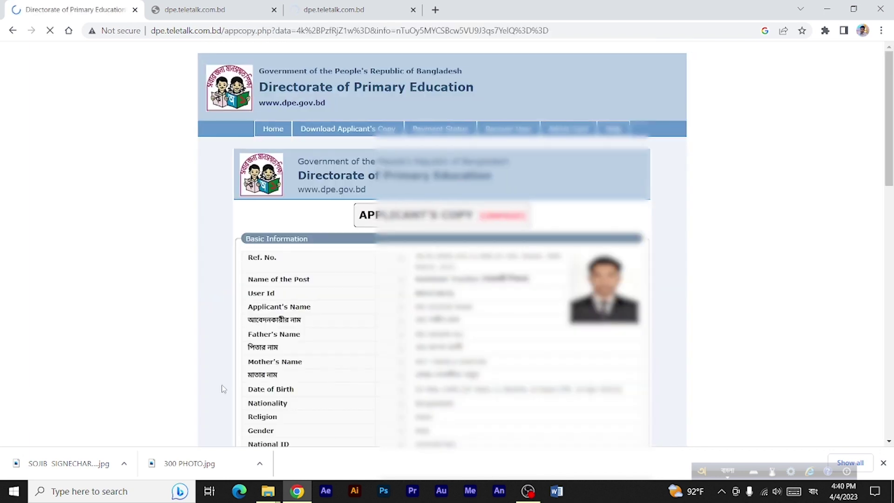
{"action": "scroll", "coordinate": [487, 330], "scroll_direction": "down", "scroll_amount": 1}
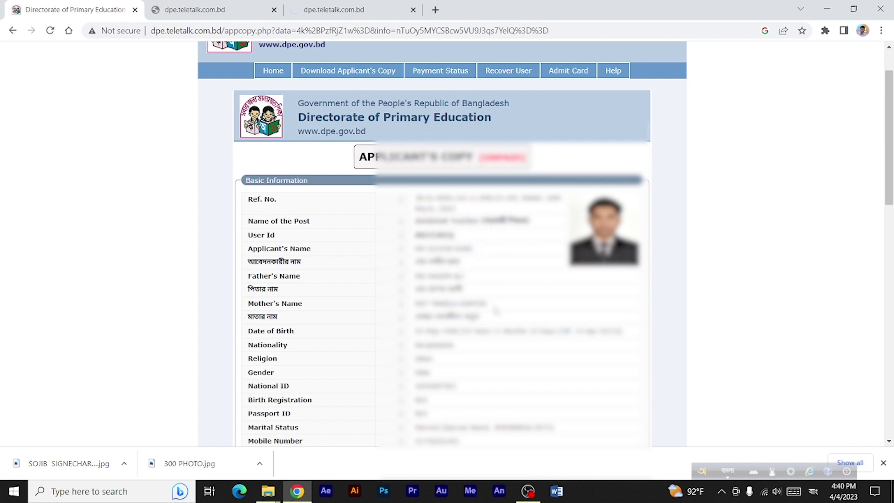
{"action": "scroll", "coordinate": [496, 311], "scroll_direction": "down", "scroll_amount": 7}
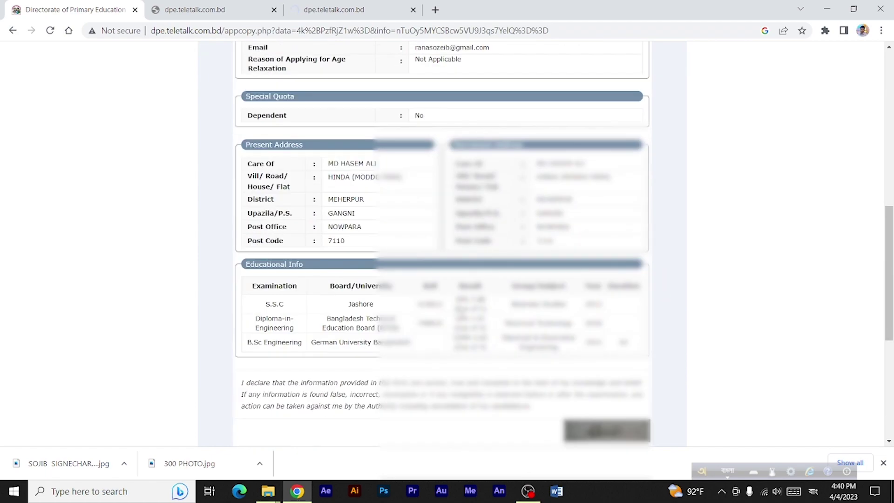
{"action": "scroll", "coordinate": [468, 306], "scroll_direction": "down", "scroll_amount": 5}
{"action": "scroll", "coordinate": [468, 306], "scroll_direction": "up", "scroll_amount": 4}
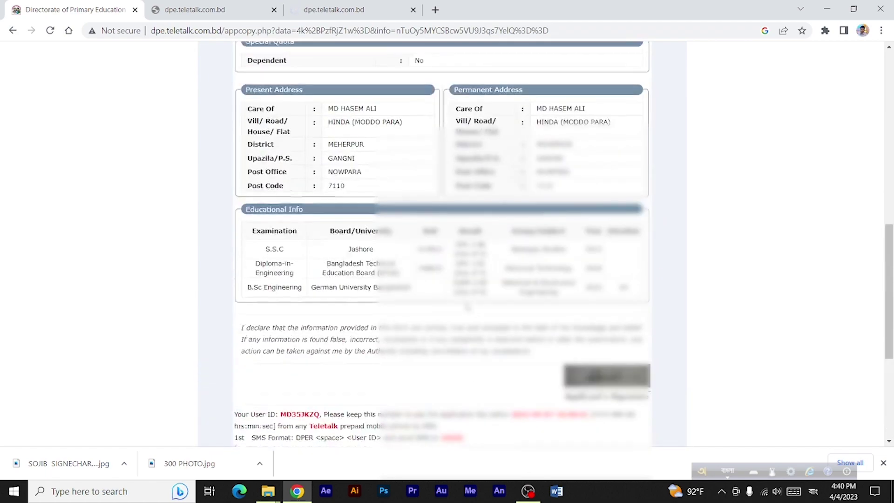
{"action": "scroll", "coordinate": [467, 307], "scroll_direction": "up", "scroll_amount": 3}
Download the Applicant's Copy as a PDF
{"action": "scroll", "coordinate": [468, 307], "scroll_direction": "down", "scroll_amount": 8}
{"action": "scroll", "coordinate": [469, 309], "scroll_direction": "up", "scroll_amount": 3}
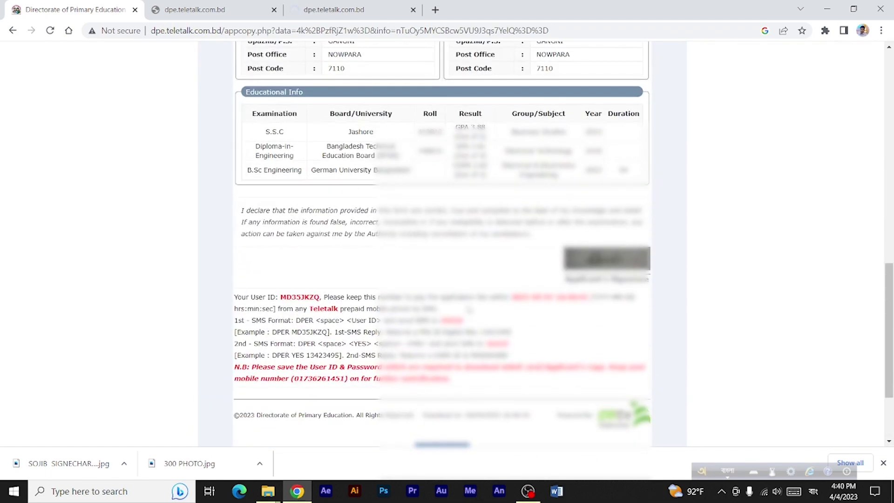
{"action": "scroll", "coordinate": [469, 309], "scroll_direction": "up", "scroll_amount": 11}
{"action": "scroll", "coordinate": [469, 309], "scroll_direction": "down", "scroll_amount": 6}
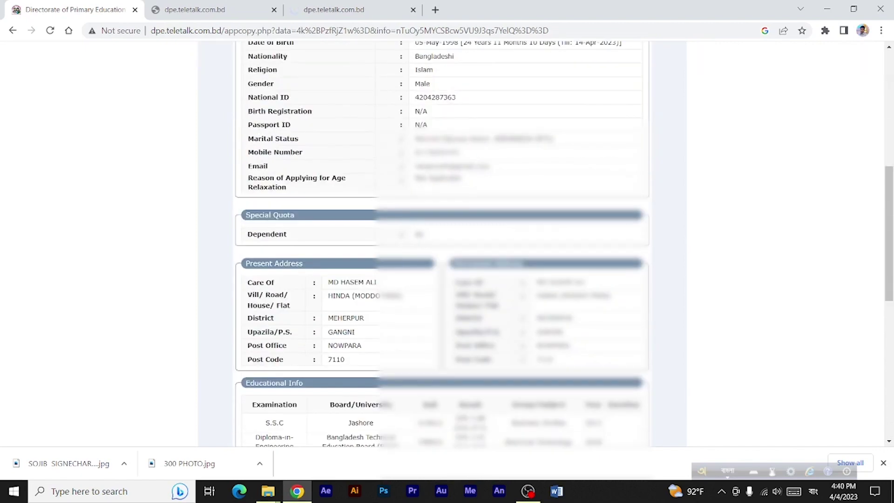
{"action": "scroll", "coordinate": [454, 336], "scroll_direction": "up", "scroll_amount": 1}
{"action": "scroll", "coordinate": [454, 336], "scroll_direction": "down", "scroll_amount": 10}
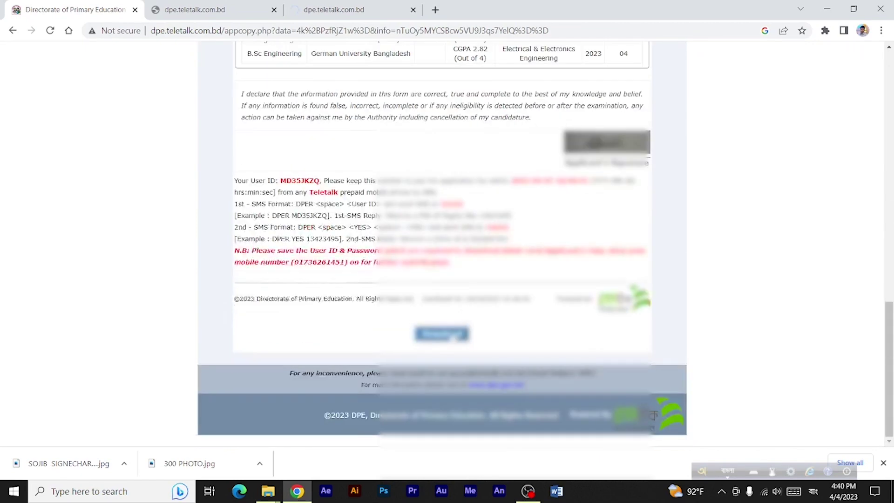
{"action": "left_click", "coordinate": [446, 334]}
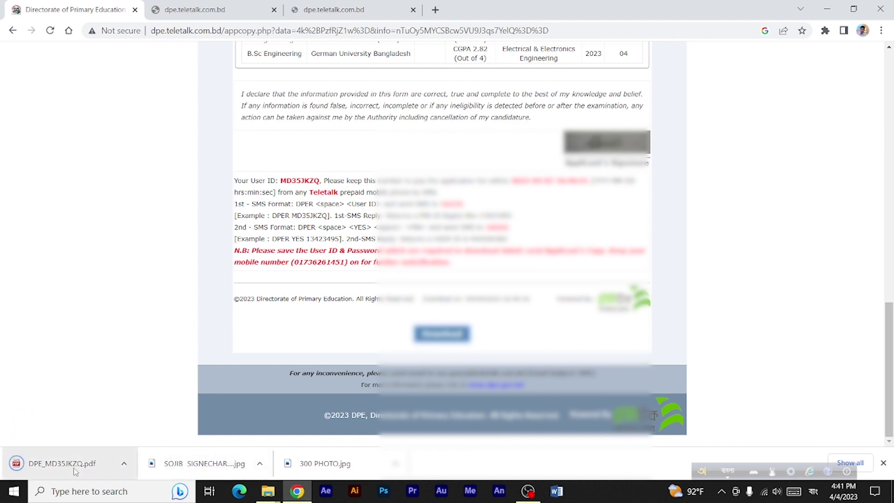
Open the downloaded Applicant's Copy PDF and view its second page
{"action": "left_click", "coordinate": [81, 472]}
{"action": "scroll", "coordinate": [464, 288], "scroll_direction": "down", "scroll_amount": 5}
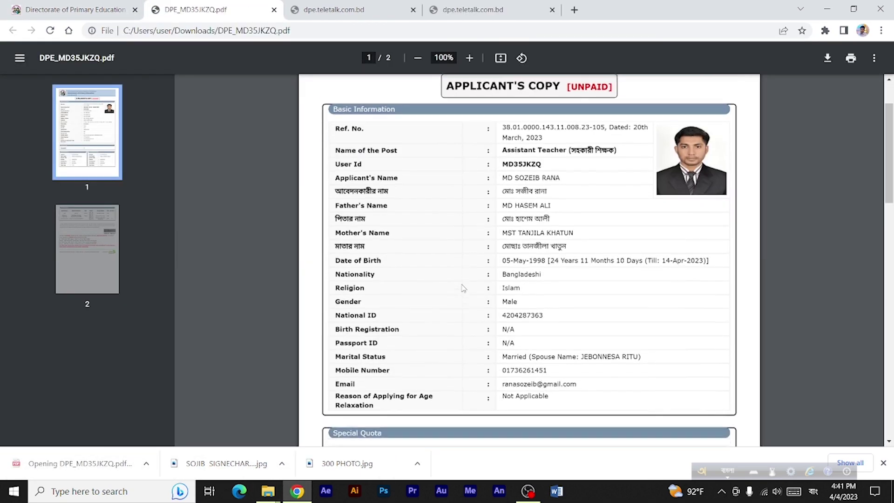
{"action": "scroll", "coordinate": [463, 287], "scroll_direction": "up", "scroll_amount": 5}
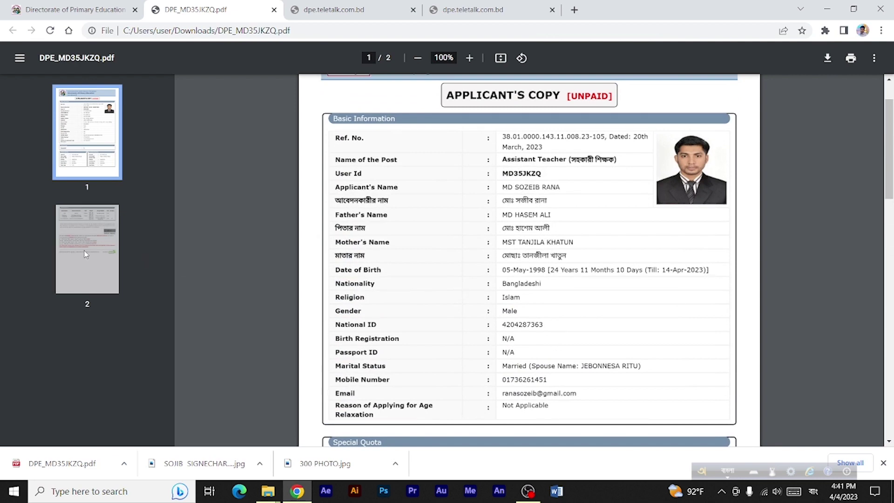
{"action": "left_click", "coordinate": [57, 256]}
{"action": "scroll", "coordinate": [657, 277], "scroll_direction": "down", "scroll_amount": 3}
{"action": "scroll", "coordinate": [656, 276], "scroll_direction": "up", "scroll_amount": 2}
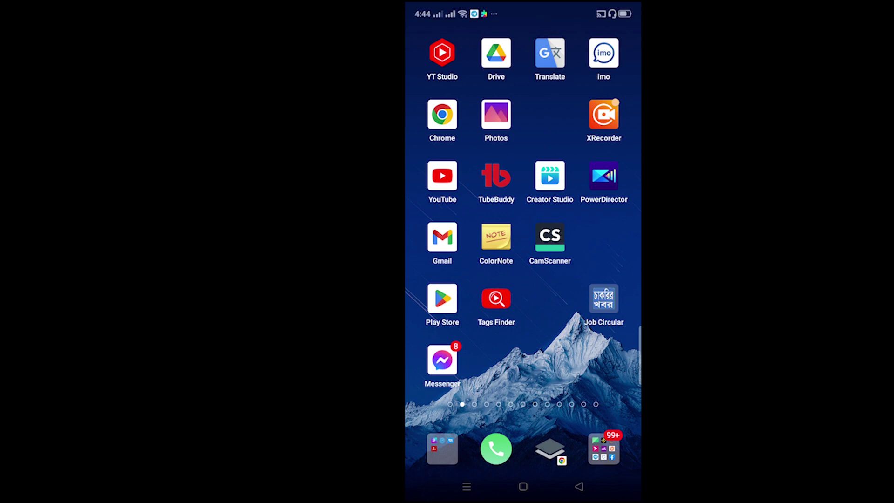
Launch Messages from the Google folder and start a new message with recipient 16222
{"action": "left_click", "coordinate": [604, 449]}
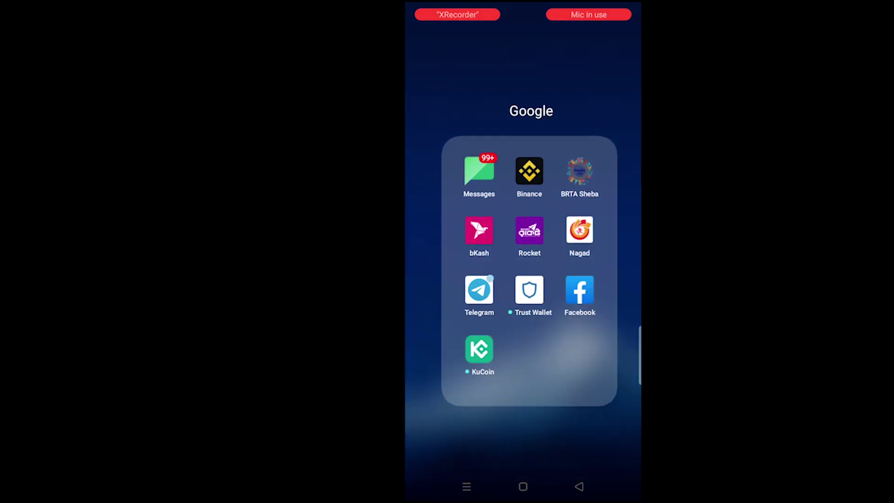
{"action": "left_click", "coordinate": [479, 171]}
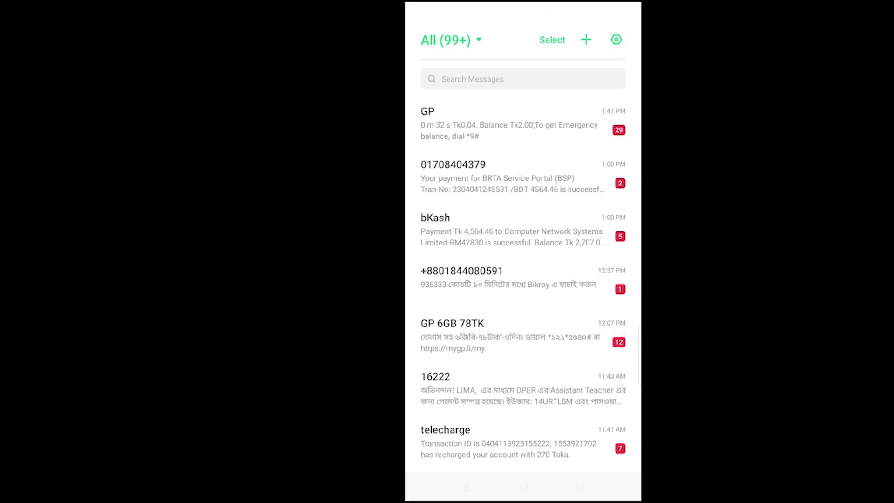
{"action": "left_click", "coordinate": [585, 39]}
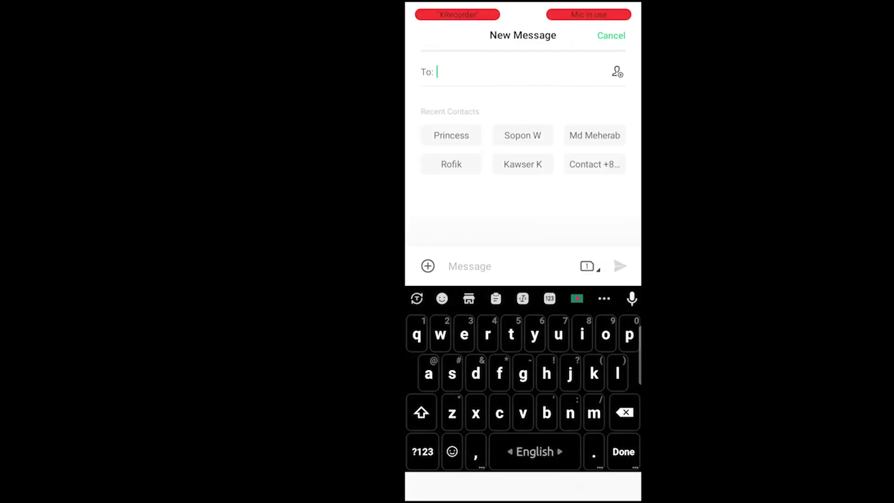
{"action": "left_click", "coordinate": [422, 452]}
{"action": "type", "text": "1622"}
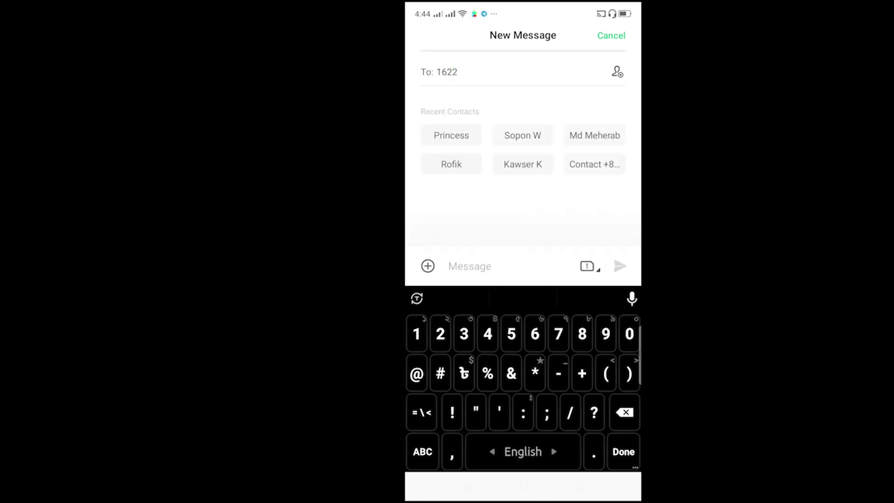
{"action": "type", "text": "2"}
{"action": "key", "text": "Return"}
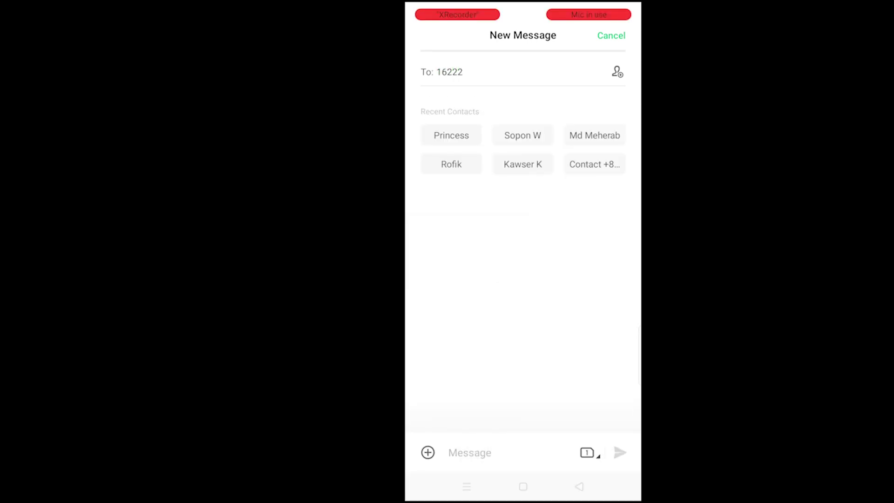
{"action": "left_click", "coordinate": [470, 453]}
Write the DPER registration text with the applicant's user ID in the message body
{"action": "type", "text": "D"}
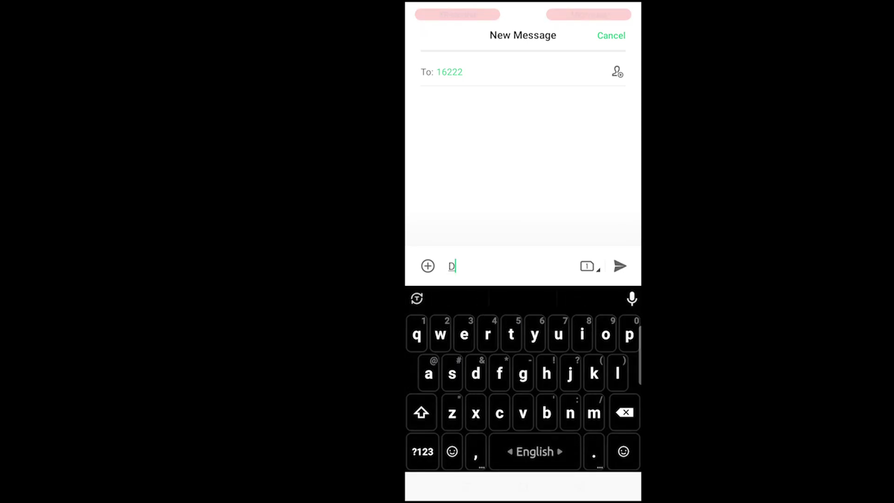
{"action": "type", "text": "p"}
{"action": "key", "text": "BackSpace"}
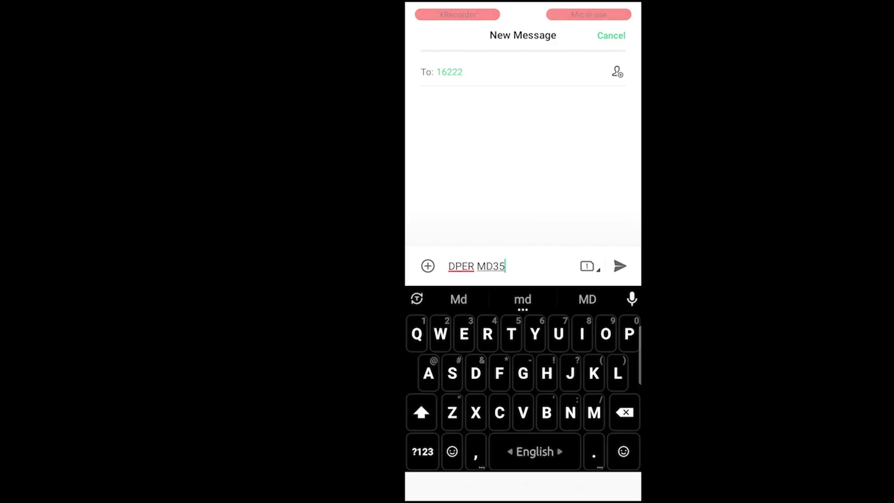
{"action": "type", "text": "JK"}
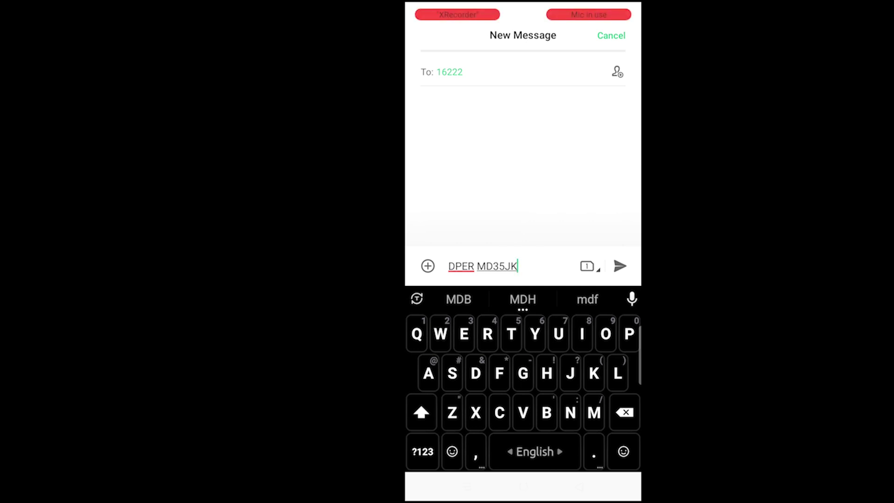
{"action": "type", "text": "ZQ"}
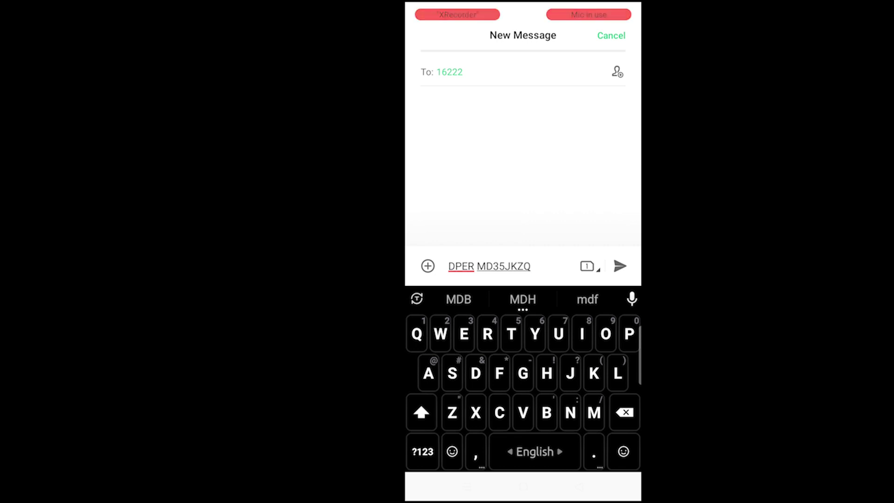
Send the text to 16222 using SIM2
{"action": "left_click", "coordinate": [587, 266]}
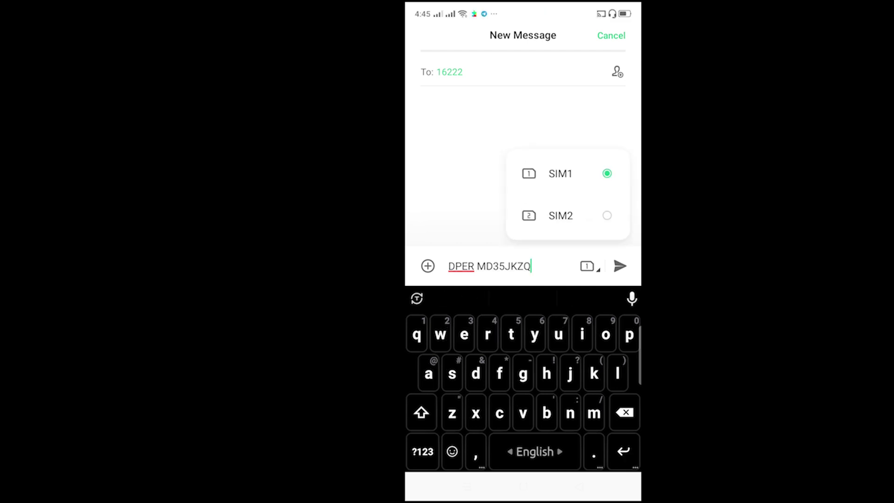
{"action": "left_click", "coordinate": [563, 214]}
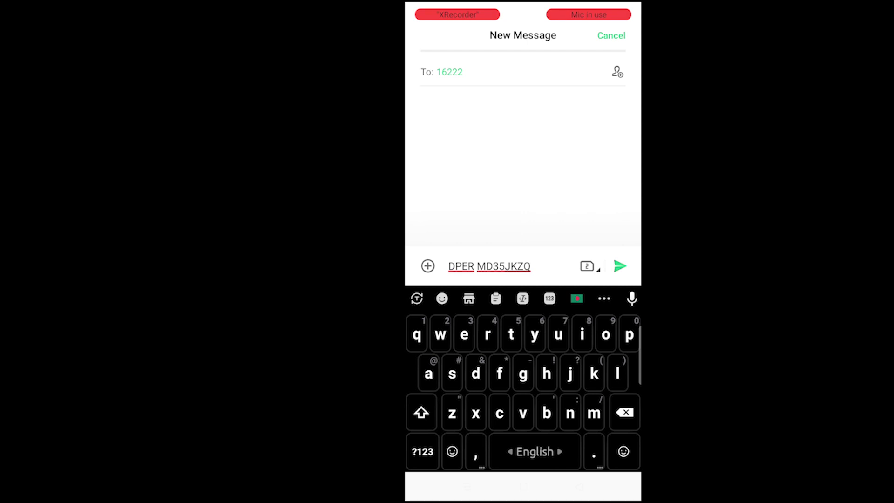
{"action": "left_click", "coordinate": [620, 265]}
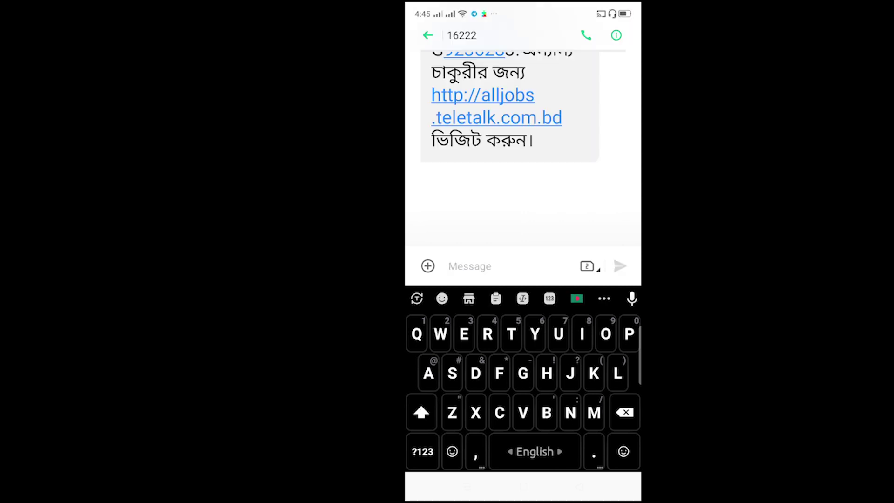
{"action": "key", "text": "Escape"}
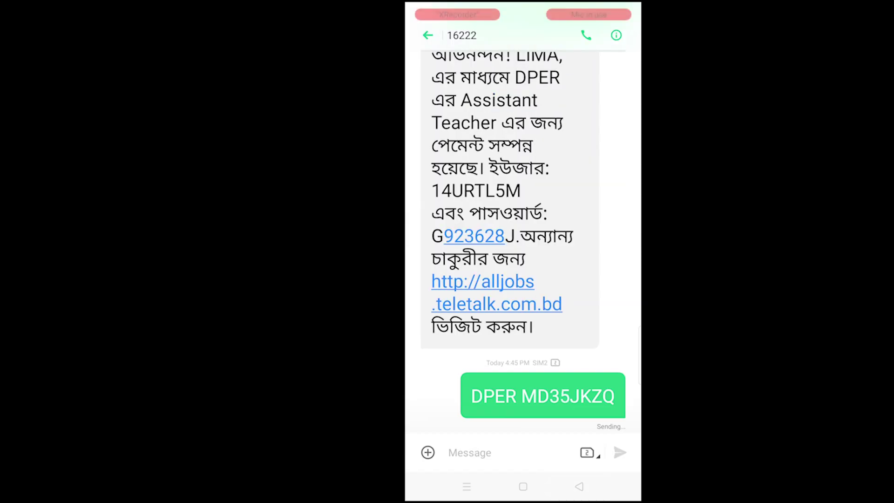